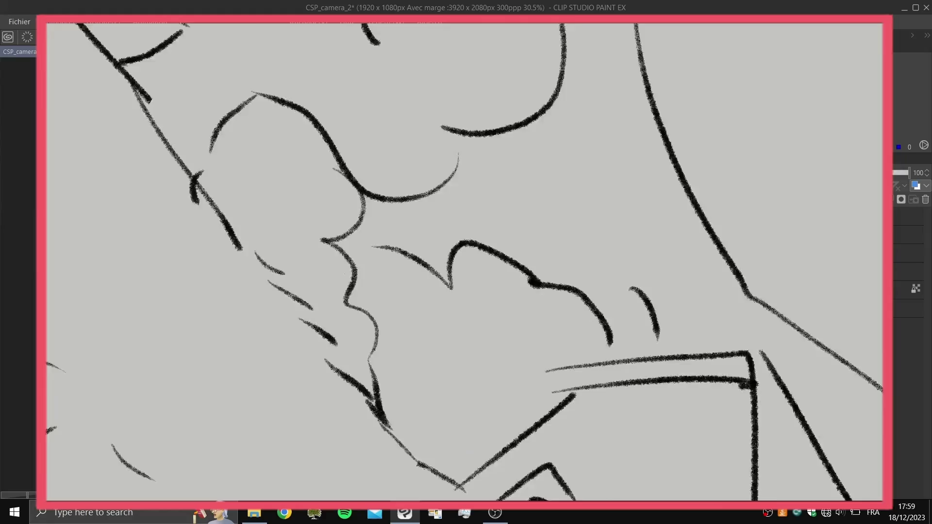
click(506, 200)
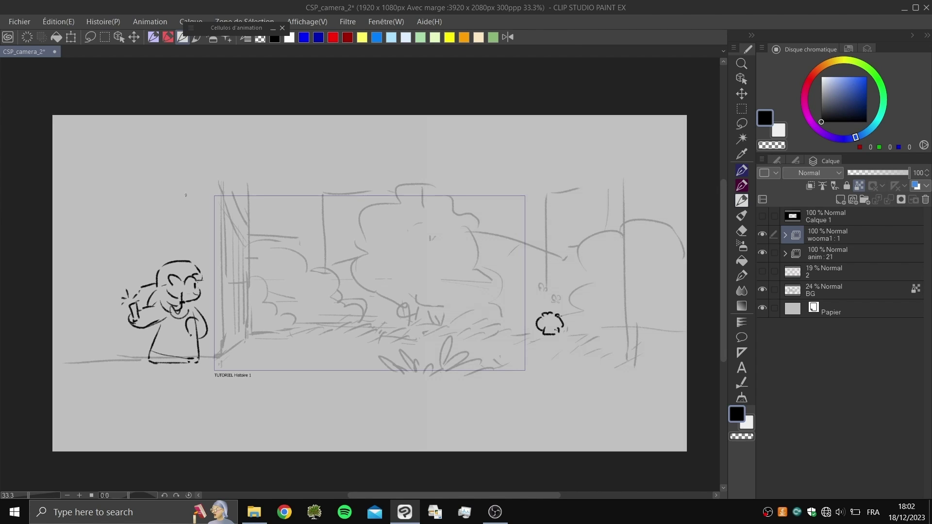
Step: Move the floating animation cels palette off the menus and start a new document of the animation type
drag(236, 27, 580, 36)
click(23, 22)
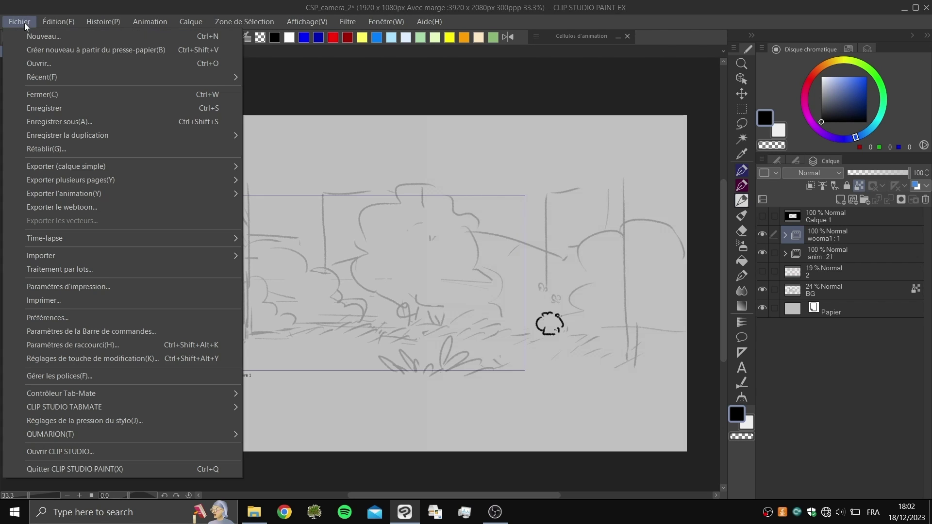
click(59, 37)
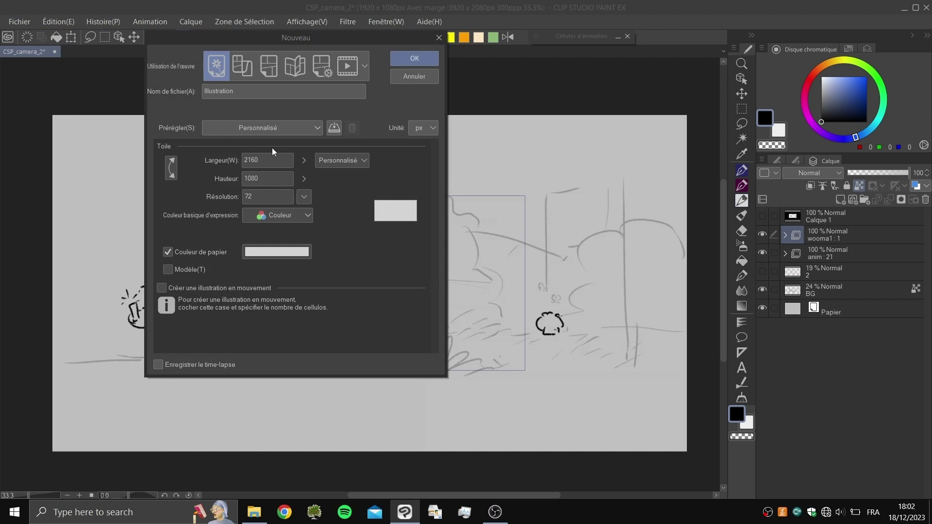
click(347, 67)
drag(366, 41, 379, 35)
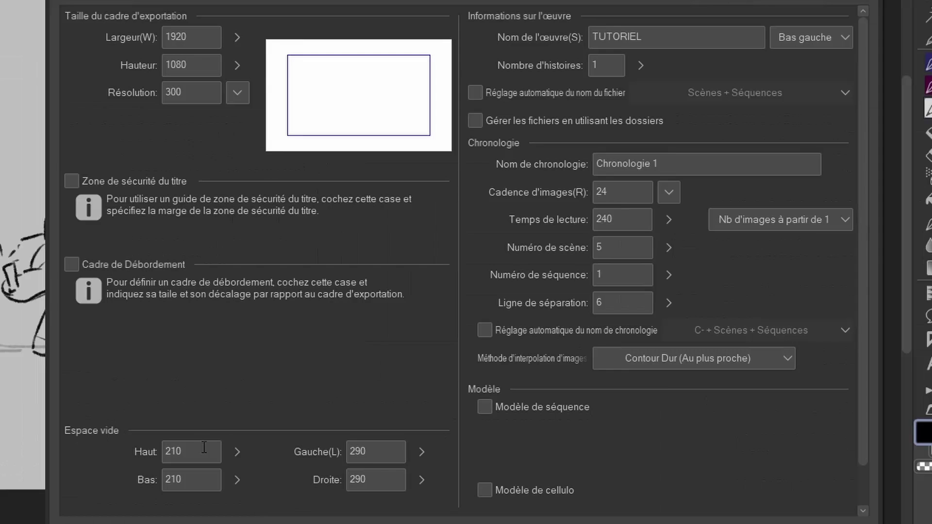
Step: Set the blank space above the 1920 x 1080 export frame to 565 px
drag(202, 450, 144, 451)
drag(186, 485, 147, 483)
drag(213, 458, 127, 471)
text(400)
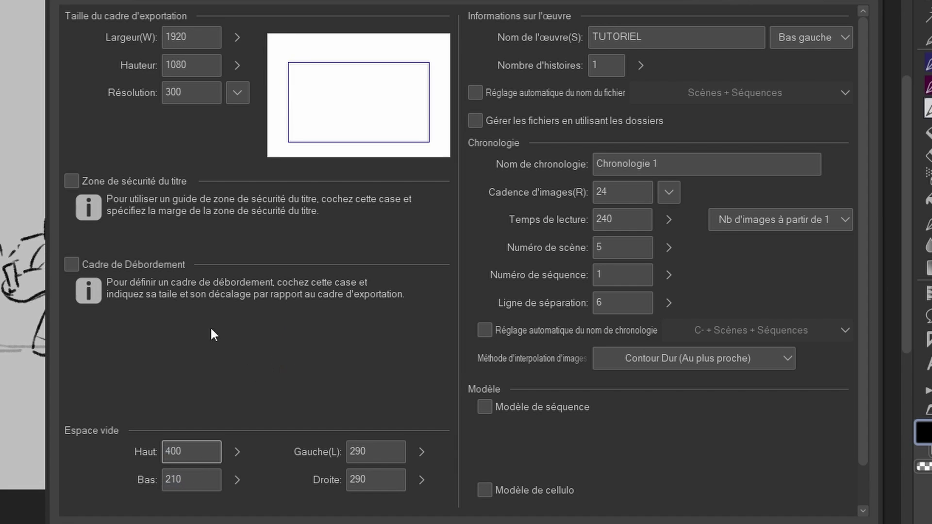
double_click(177, 451)
text(5655)
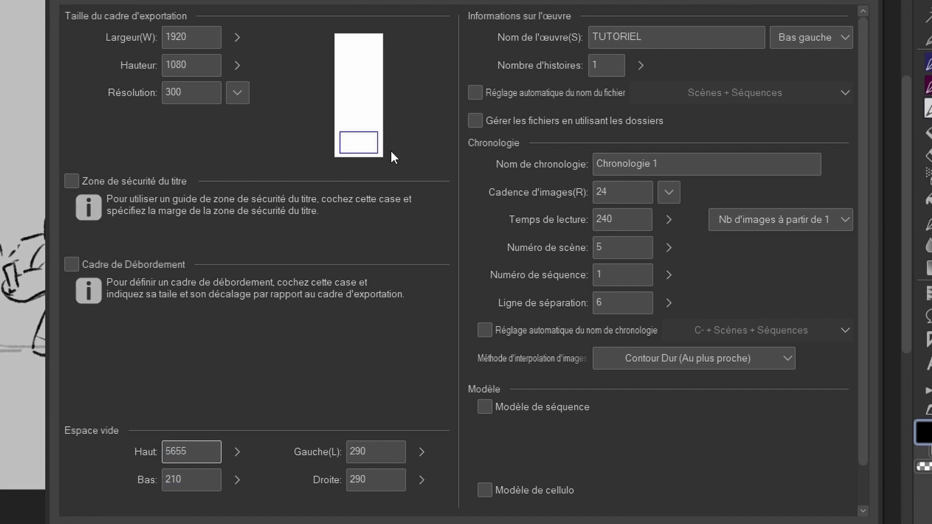
key(BackSpace)
key(Return)
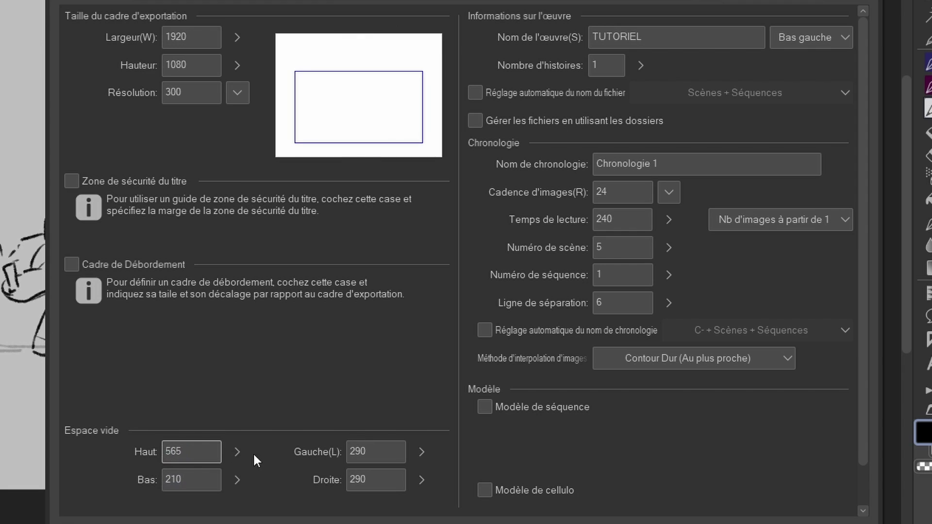
Step: Set the blank space on the left and right of the export frame to 1000 px each and create the document
double_click(370, 449)
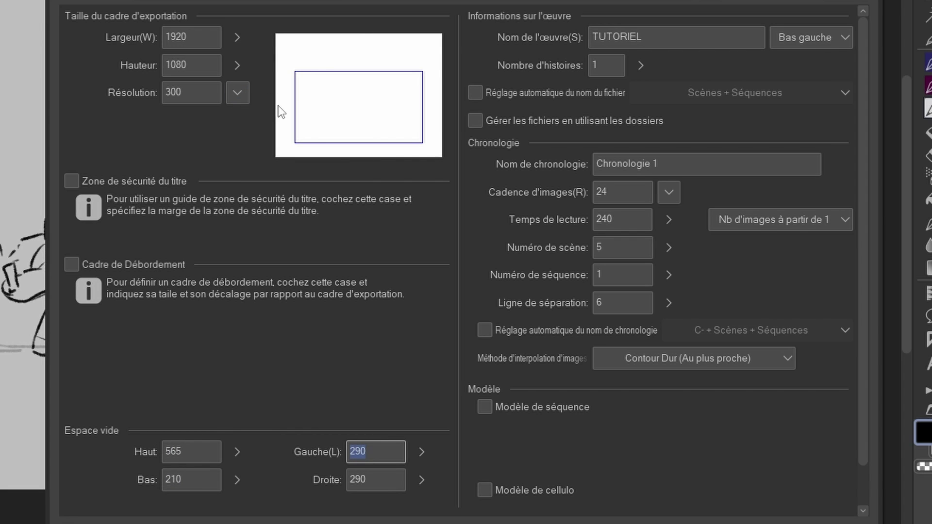
double_click(209, 39)
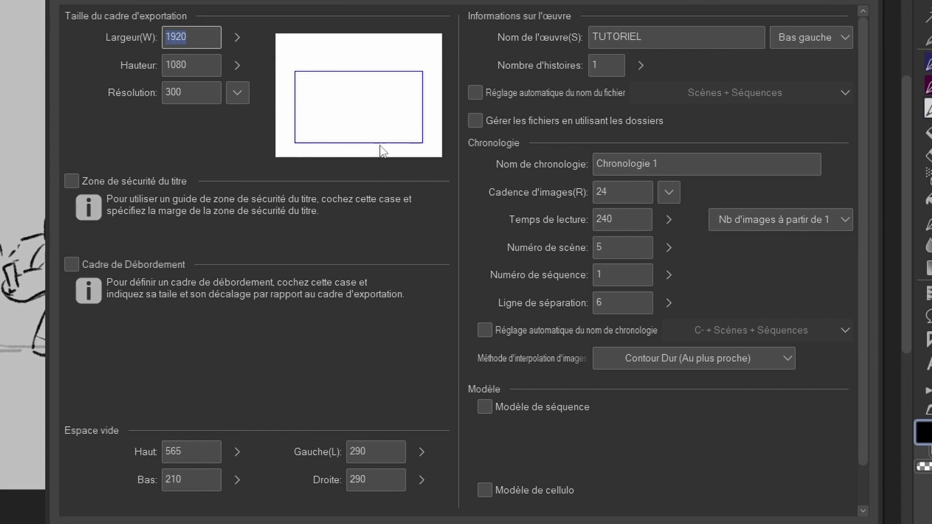
double_click(382, 454)
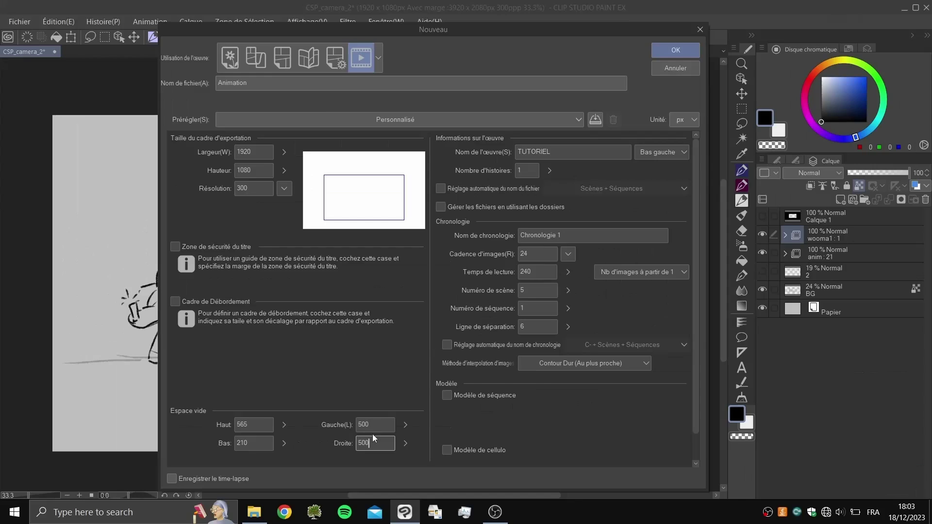
double_click(382, 445)
text(1000)
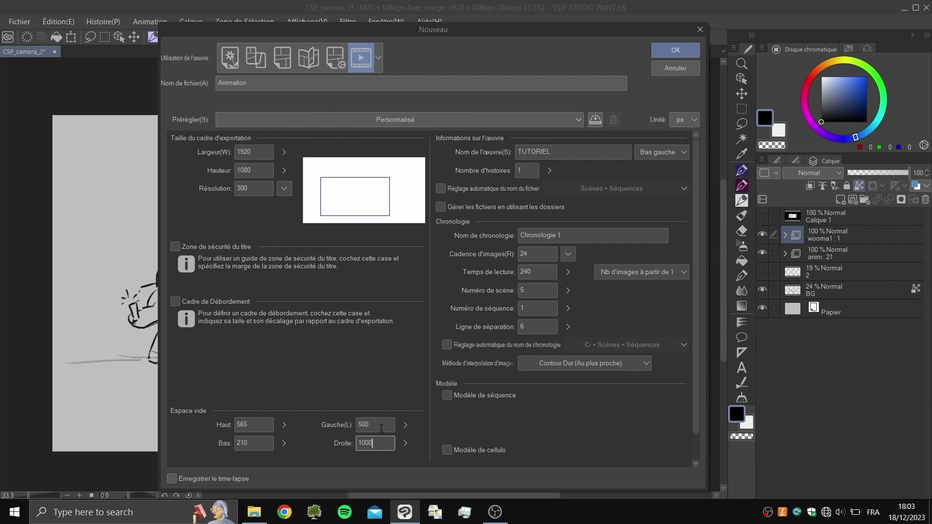
double_click(381, 428)
text(1000)
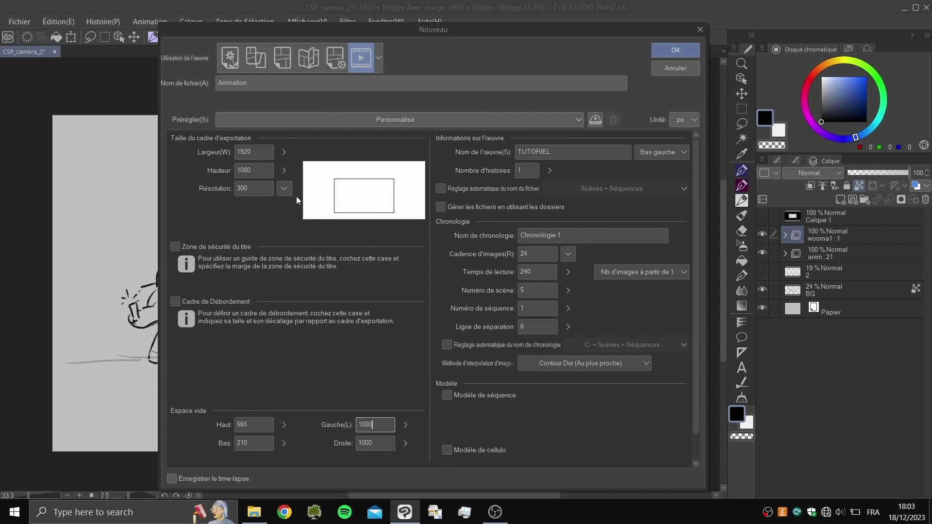
click(676, 50)
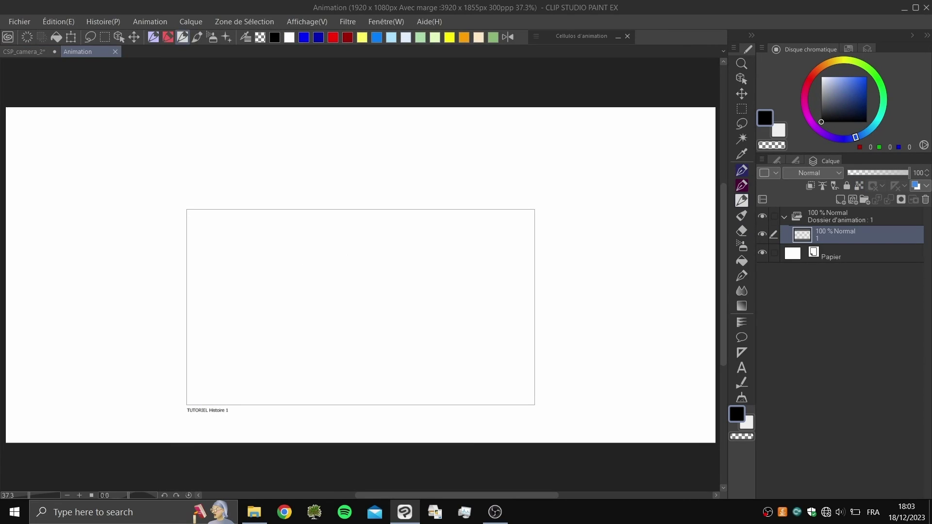
scroll(277, 303, up, 1)
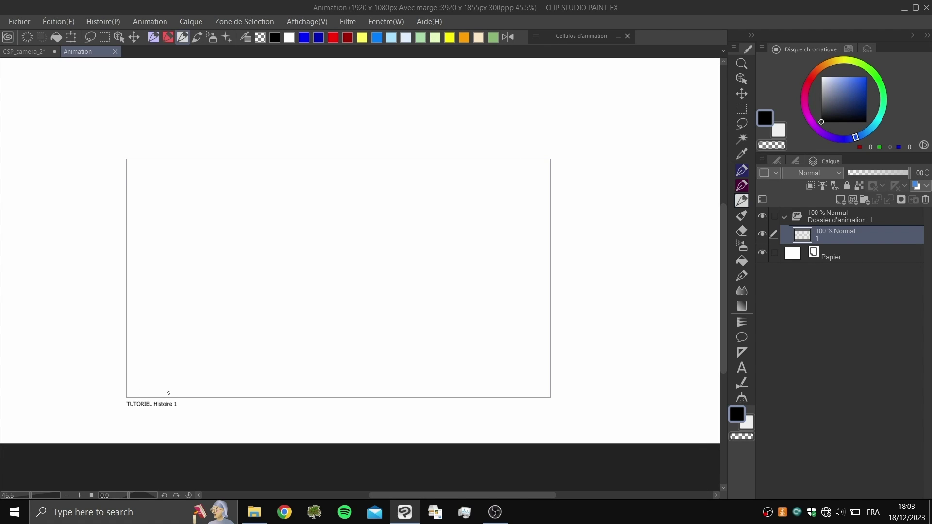
mouse_move(162, 374)
mouse_down()
mouse_move(166, 177)
mouse_move(547, 352)
mouse_move(301, 391)
mouse_up()
key(ctrl+z)
key(ctrl+z)
scroll(335, 274, down, 2)
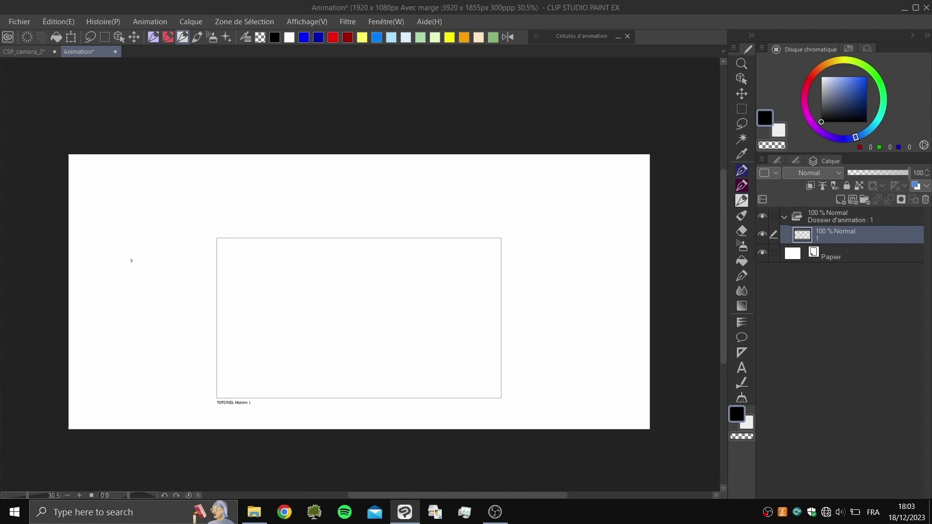
Step: Draw a wavy line across the full width of the canvas, running through the export frame and both side margins
mouse_move(76, 335)
mouse_down()
mouse_move(138, 301)
mouse_move(394, 337)
mouse_move(636, 347)
mouse_up()
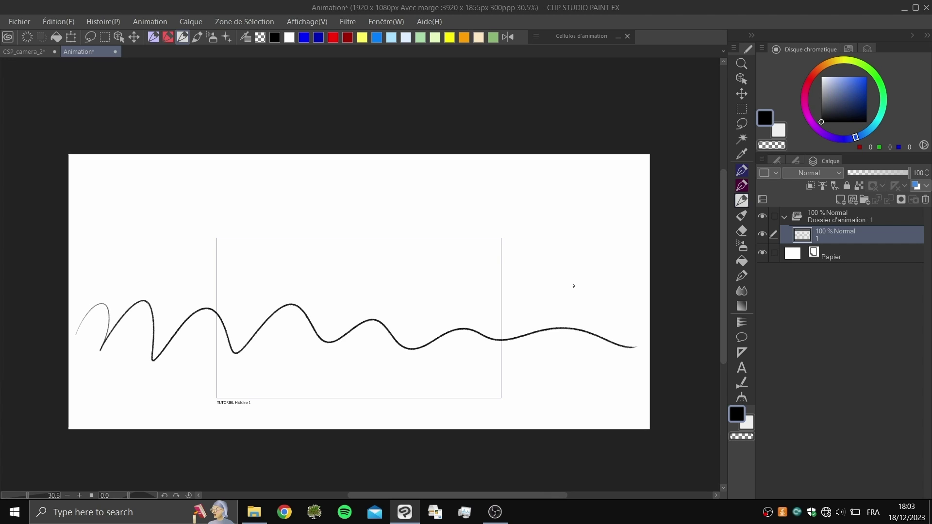
scroll(256, 295, up, 2)
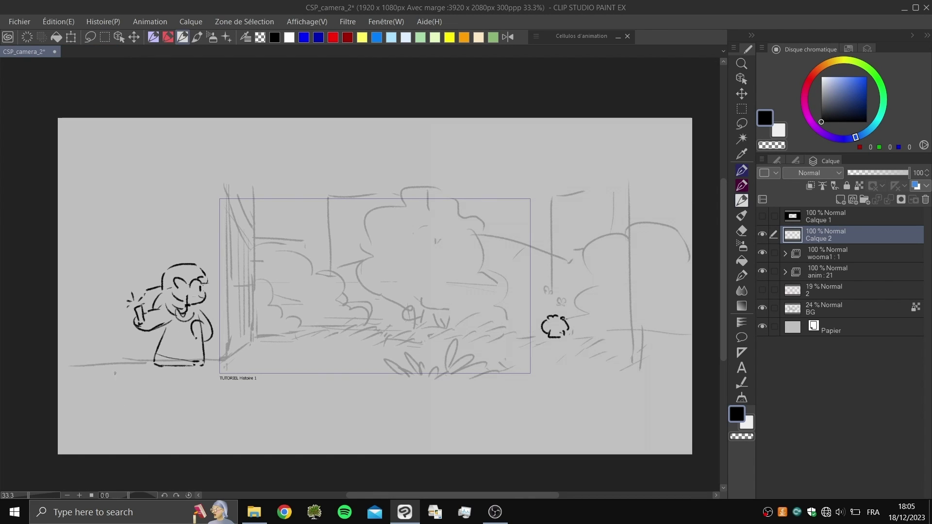
scroll(402, 275, up, 3)
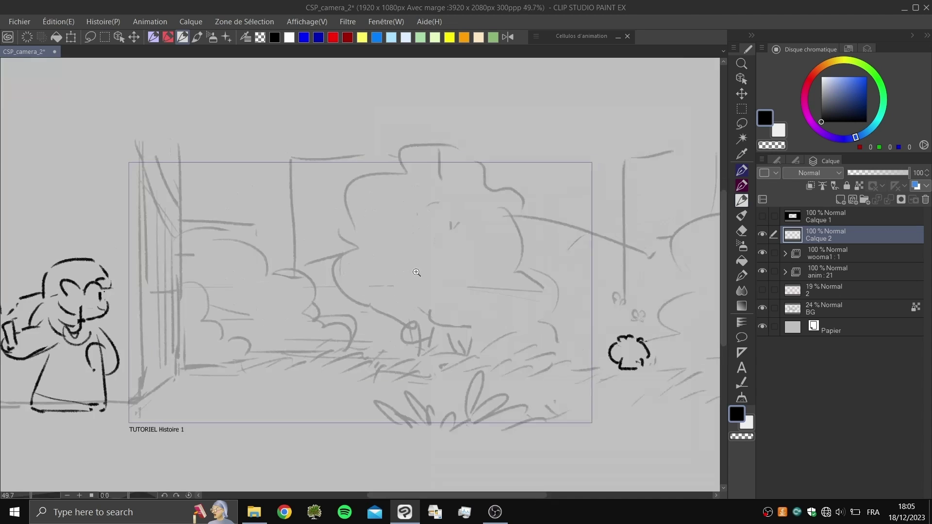
mouse_move(117, 429)
mouse_down()
mouse_move(124, 154)
mouse_move(220, 147)
mouse_move(616, 391)
mouse_up()
key(ctrl+z)
drag(544, 298, 413, 300)
drag(290, 298, 403, 290)
drag(597, 312, 385, 298)
scroll(387, 298, down, 3)
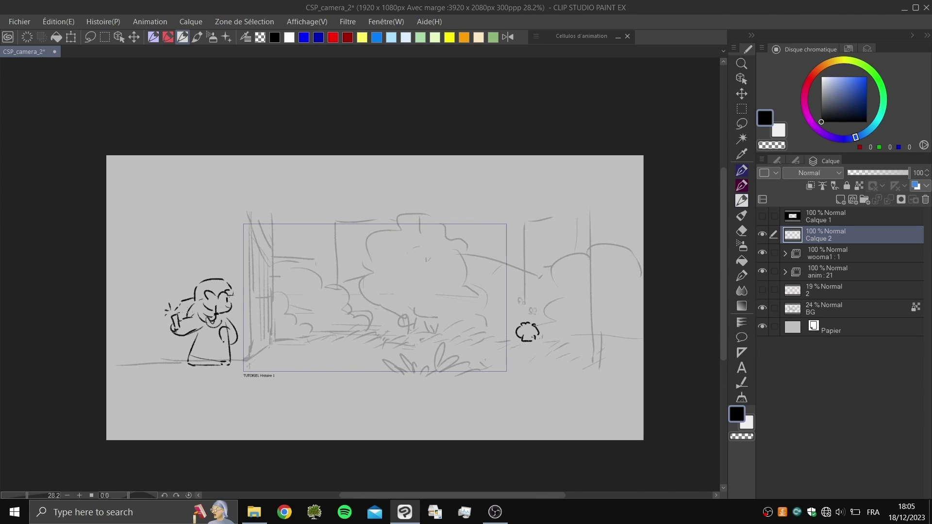
scroll(385, 208, up, 3)
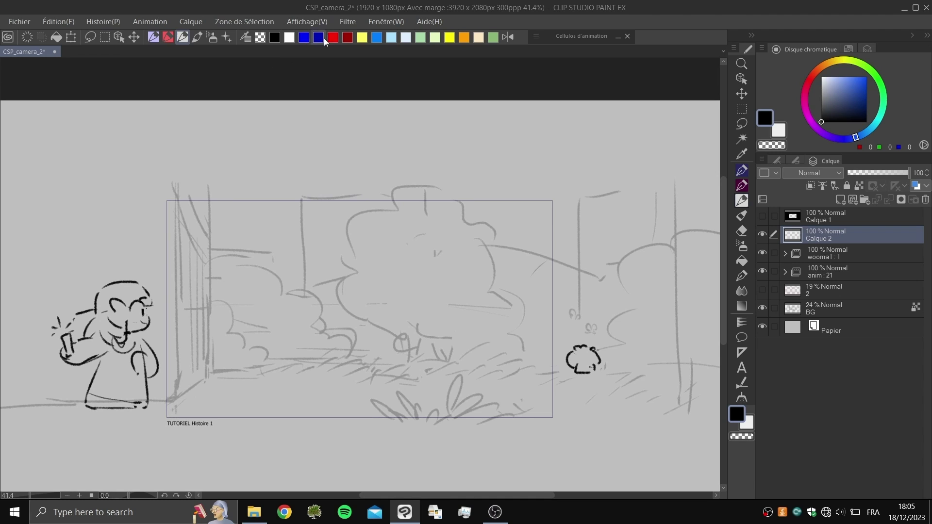
Step: Turn the display of the export frame (Trait de coupe/Bordure par défaut) off and on again
click(314, 22)
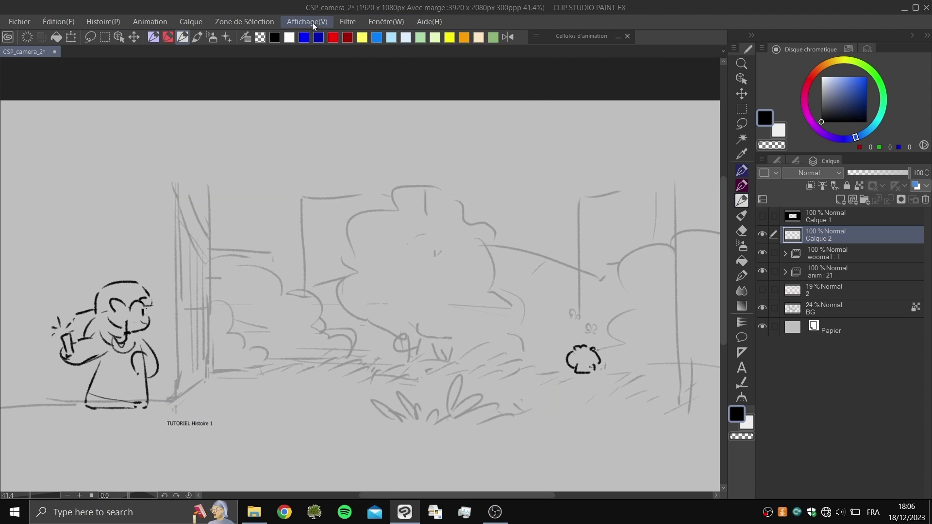
click(312, 22)
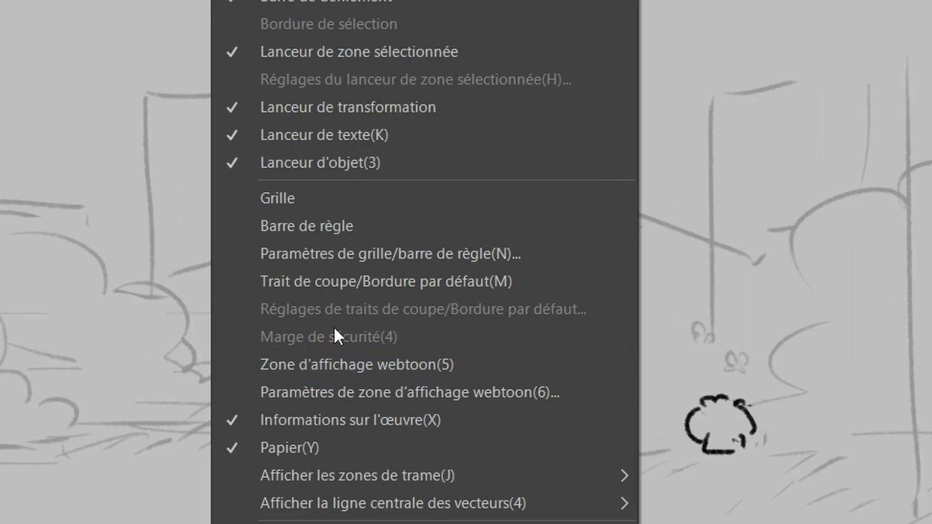
click(337, 282)
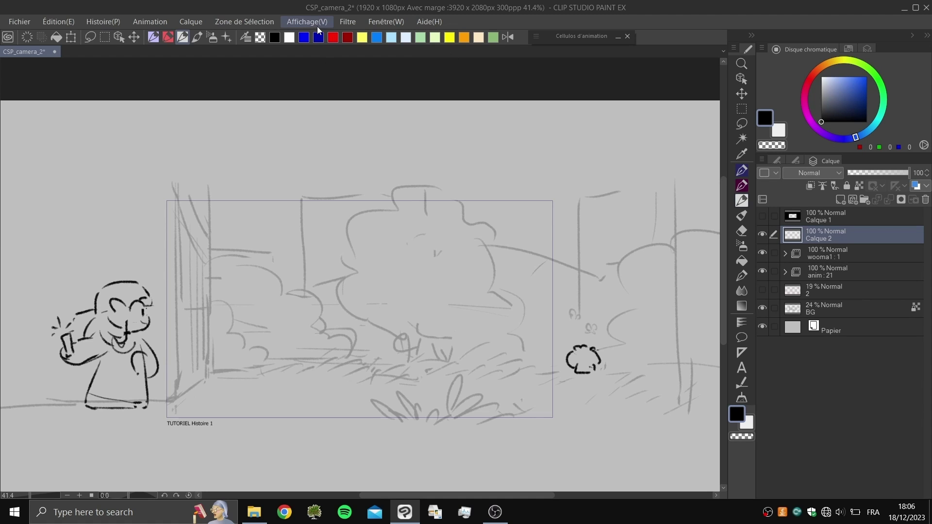
Step: Create a new 2D camera folder directly above the Calque 2 layer
click(150, 21)
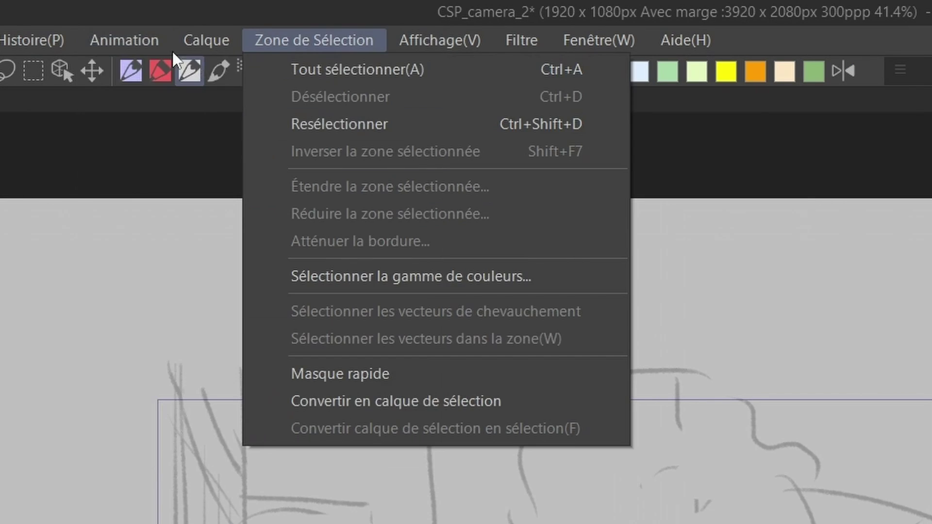
mouse_move(167, 61)
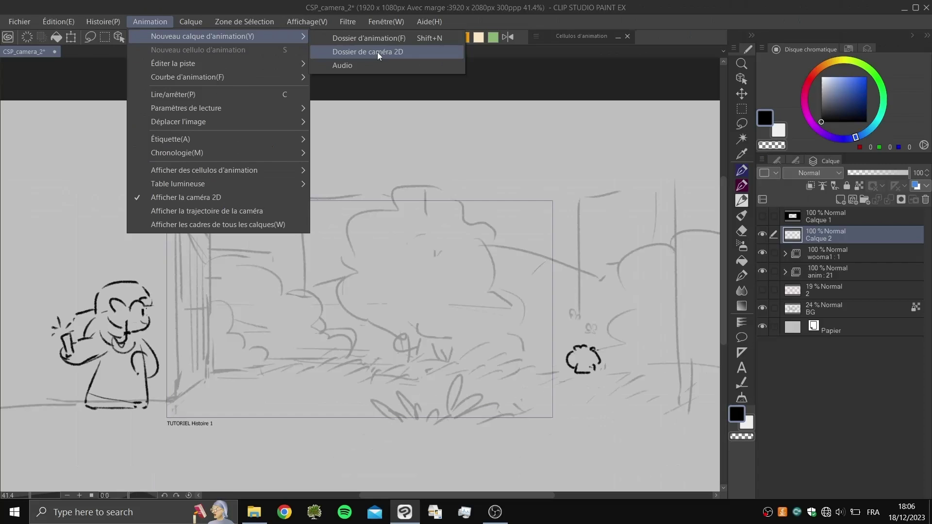
click(572, 100)
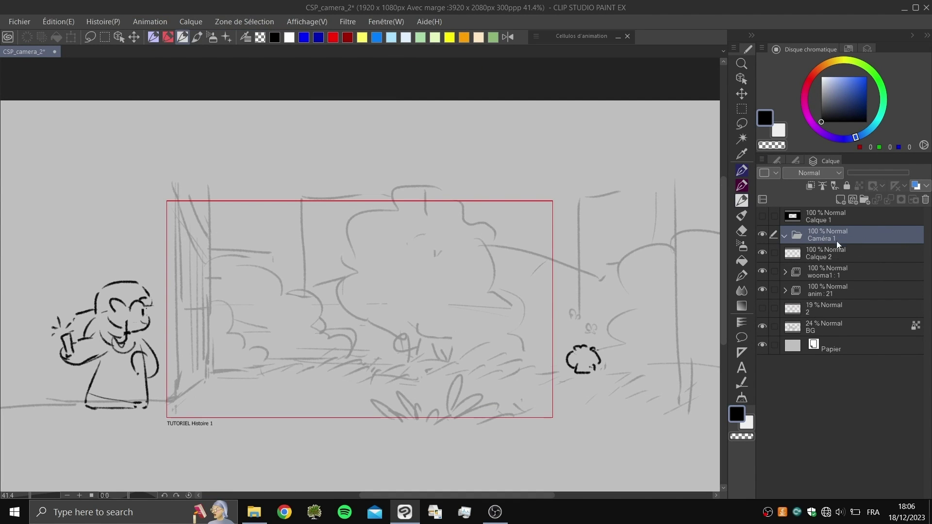
Step: Move all layers from Calque 2 down to BG into the Caméra 1 folder and select that folder
click(801, 253)
shift+click(581, 422)
drag(579, 243, 607, 208)
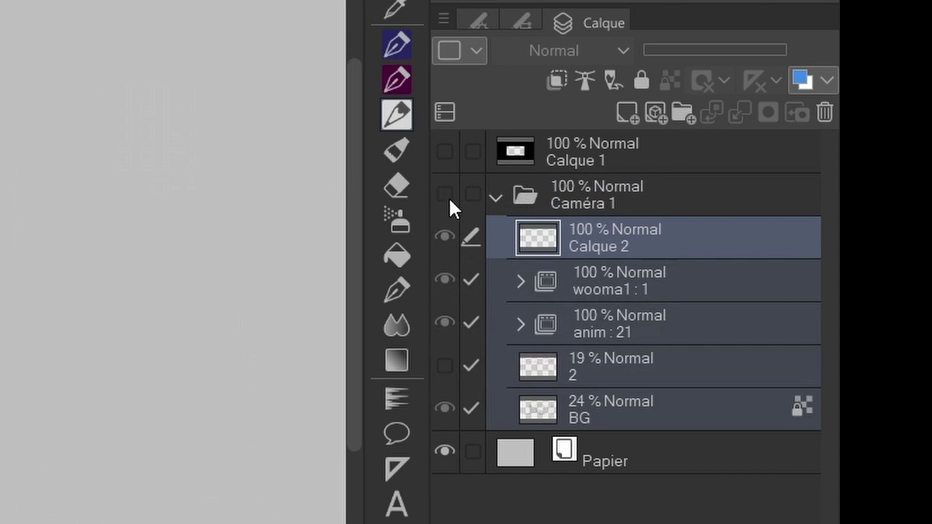
click(609, 199)
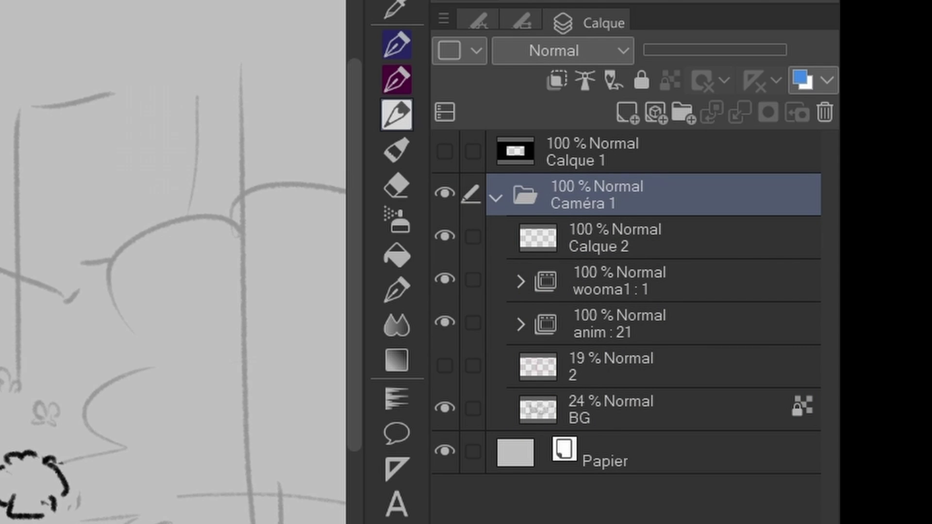
Step: Take the layers from Calque 2 to BG out of the Caméra 1 folder and put them back in
click(677, 256)
drag(632, 416, 624, 290)
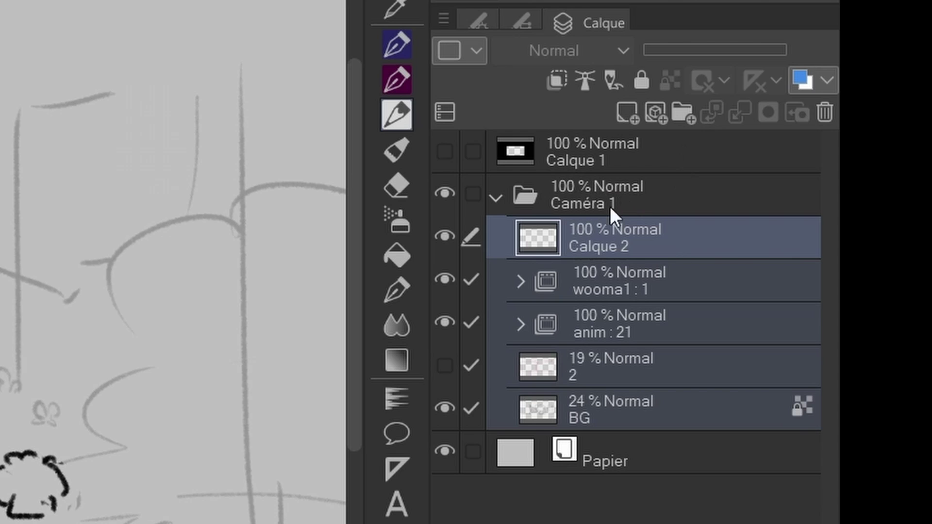
drag(598, 226, 581, 441)
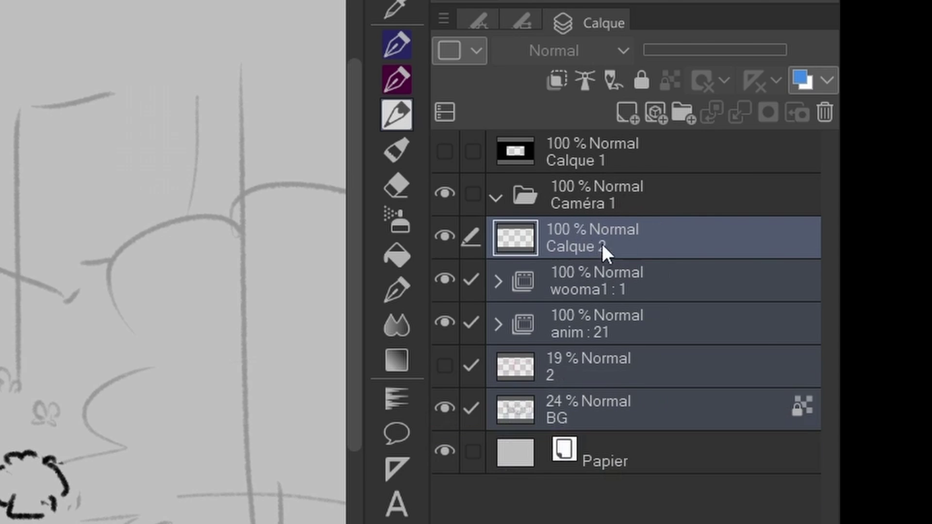
drag(598, 238, 602, 200)
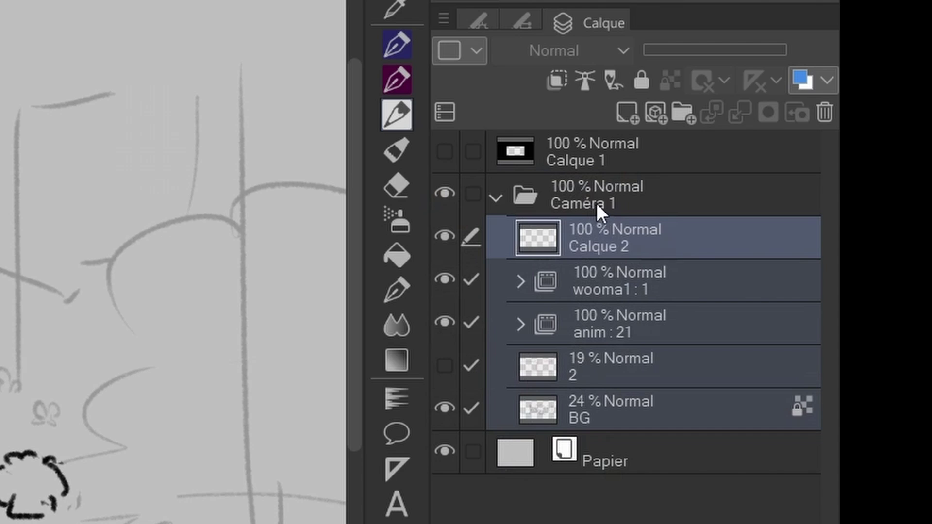
Step: Select the Caméra 1 folder and activate the Opération tool with its Objet sub tool to edit the camera frame
click(606, 196)
drag(447, 248, 461, 246)
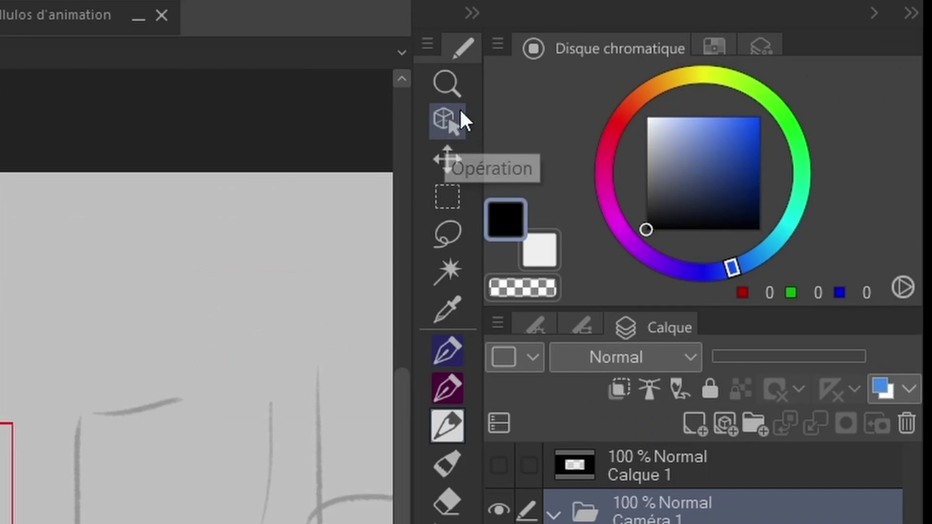
click(444, 124)
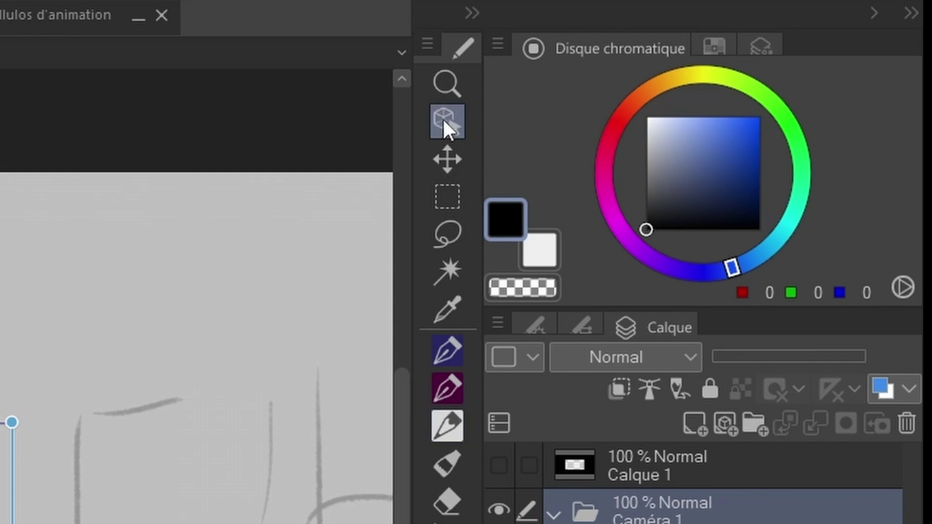
click(533, 330)
click(704, 325)
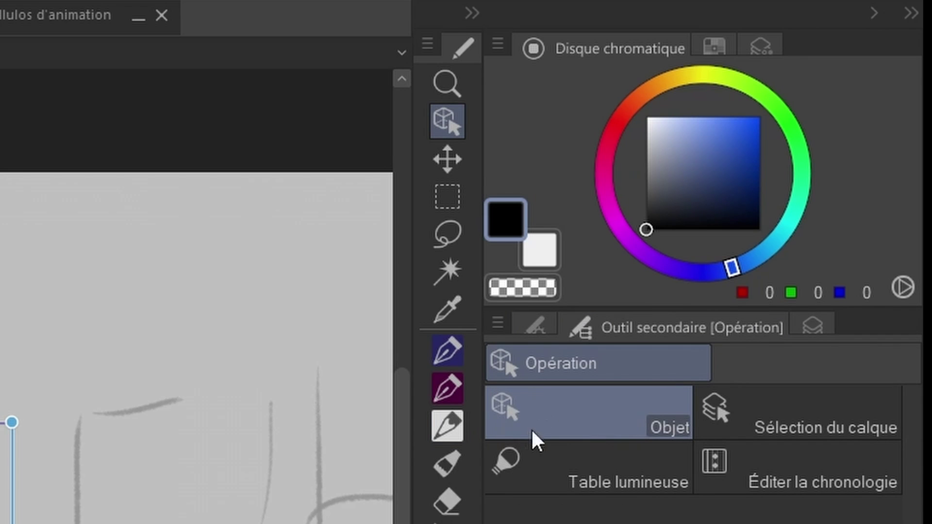
click(534, 325)
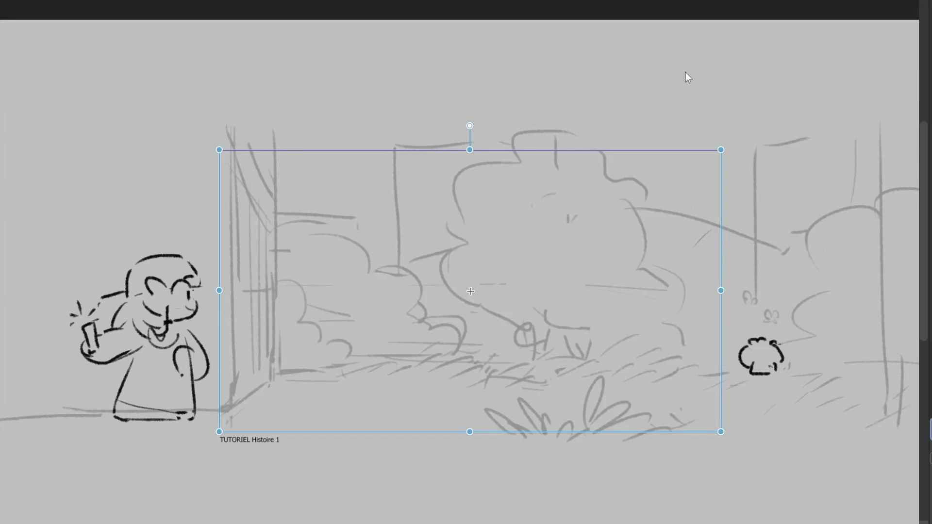
Step: Move the camera frame horizontally at frame 1 to position X 1315, Y 1038 so it frames the character beside the window
key(space)
drag(273, 168, 174, 127)
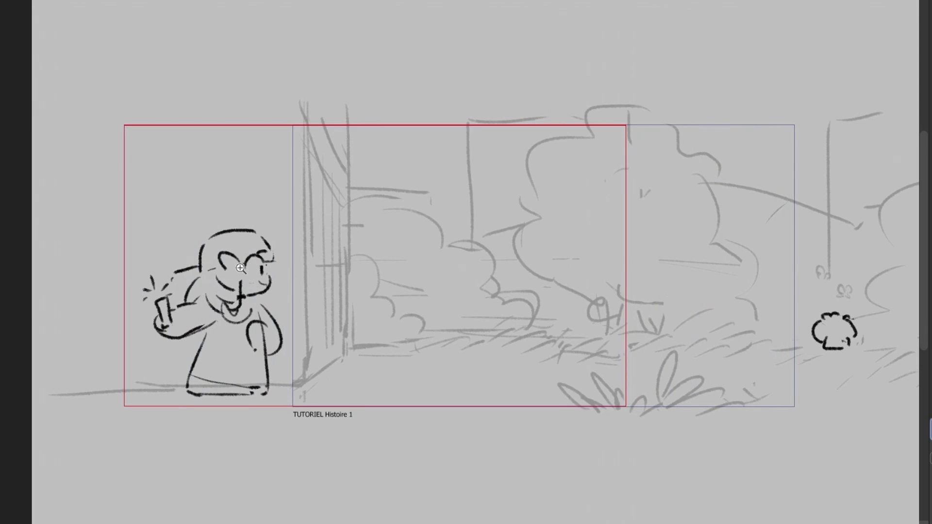
scroll(240, 271, up, 3)
drag(306, 273, 308, 266)
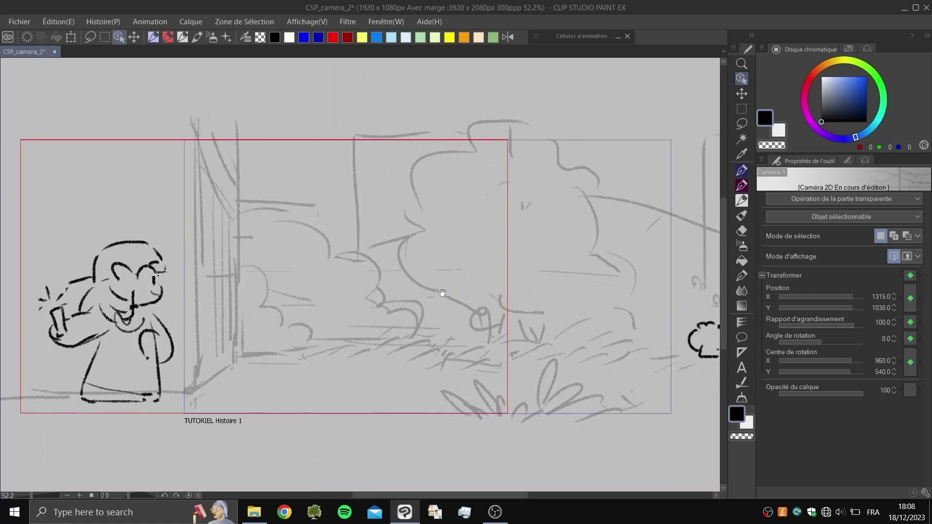
drag(442, 293, 308, 266)
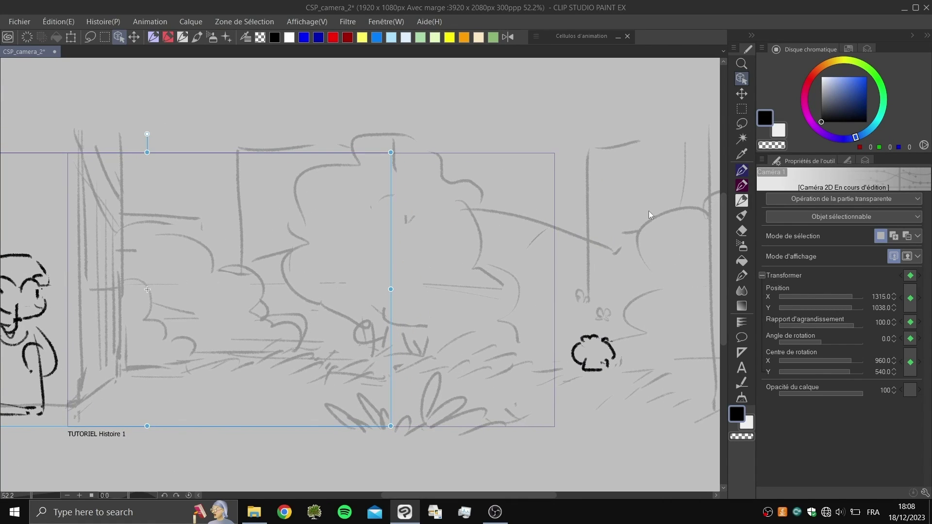
scroll(596, 353, up, 1)
scroll(601, 340, down, 2)
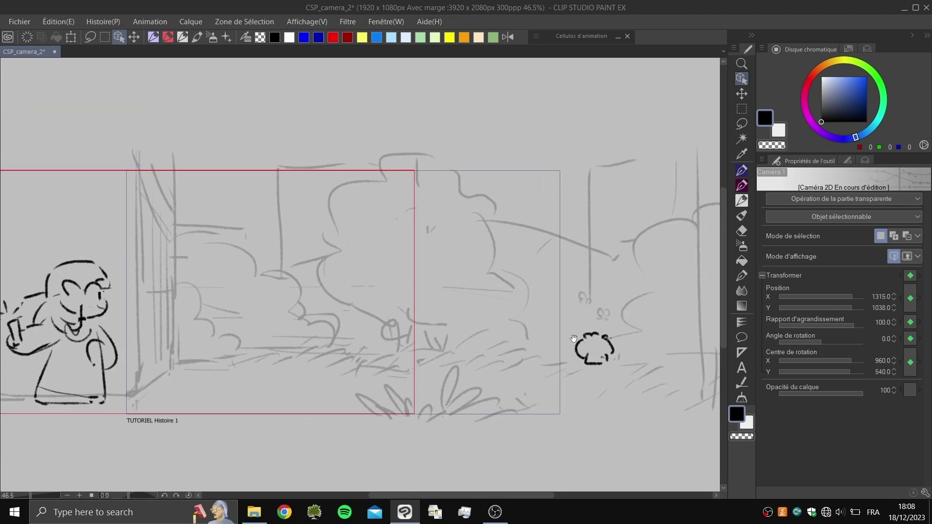
drag(488, 346, 518, 357)
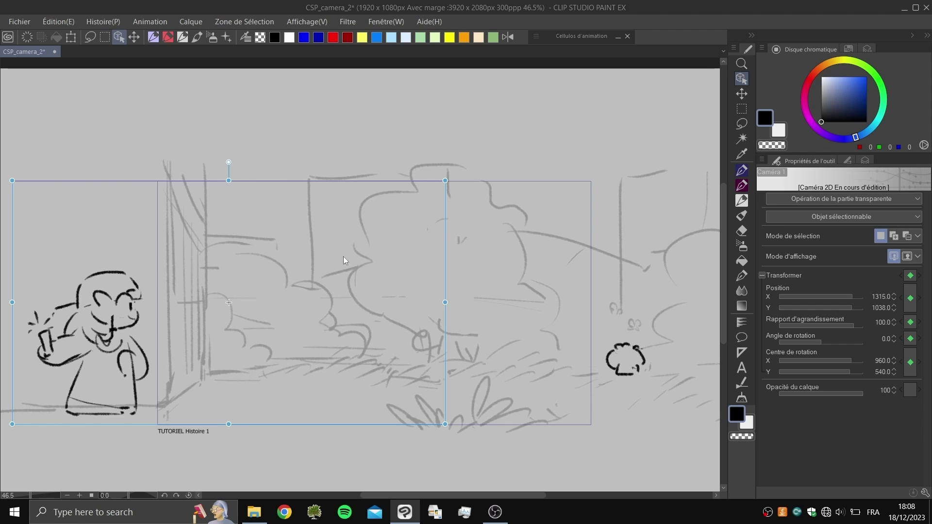
Step: Bring up the timeline, go to frame 25 and move the camera frame horizontally across the scene until it includes the small bush
key(Tab)
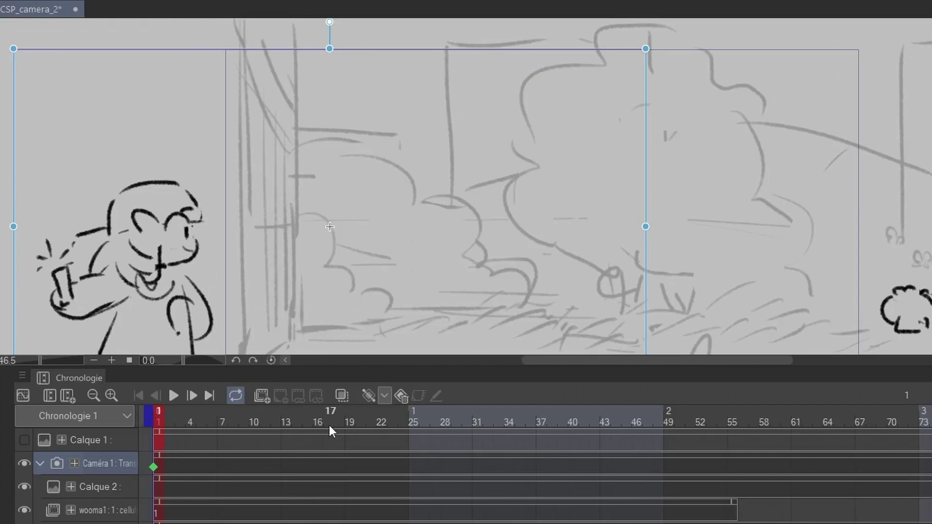
drag(206, 334, 297, 334)
drag(431, 422, 409, 424)
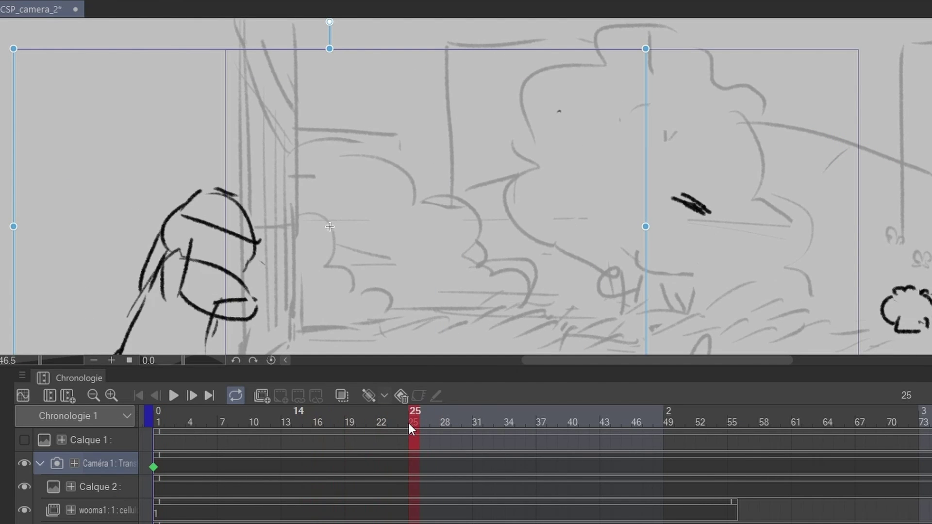
drag(597, 177, 527, 196)
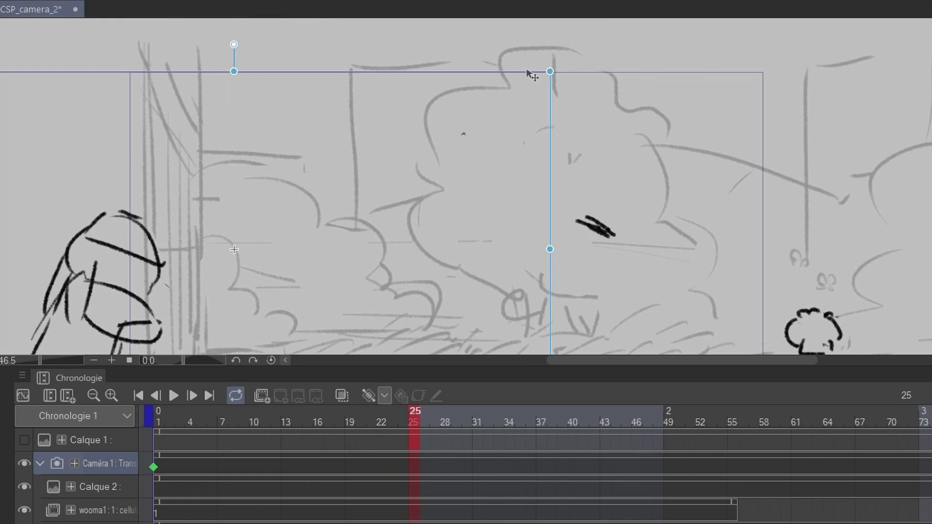
drag(526, 78, 896, 92)
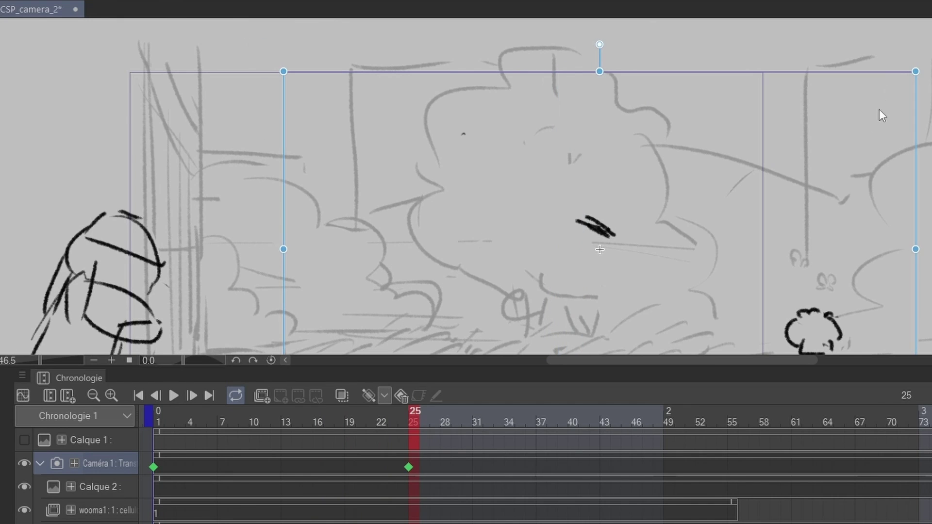
Step: Scrub the timeline between frames 1 and 25 and examine the camera frame's position at both keyframes
drag(836, 239, 855, 228)
drag(591, 270, 711, 162)
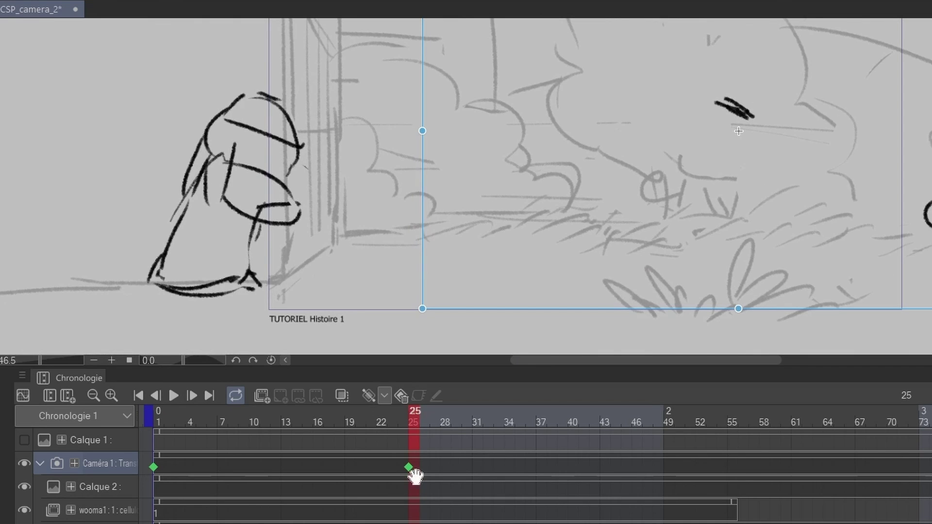
drag(767, 193, 702, 275)
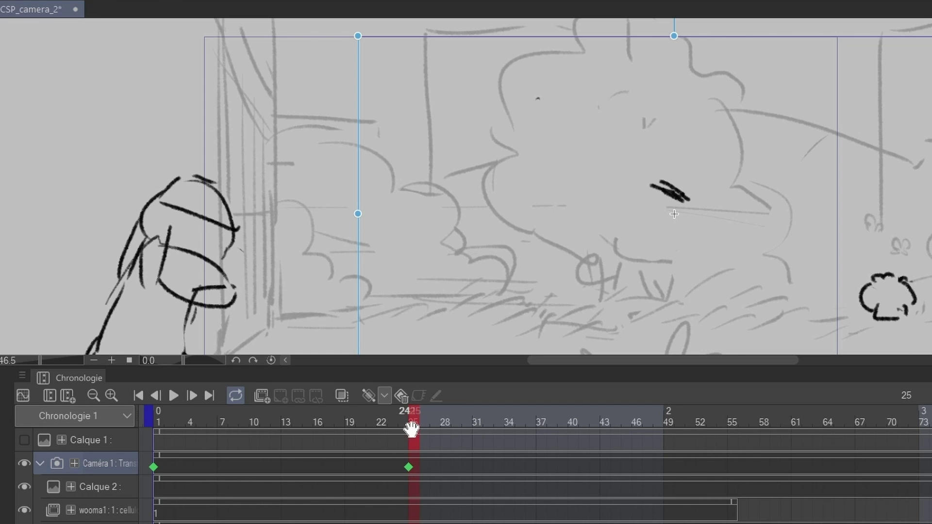
mouse_move(415, 420)
mouse_down()
mouse_move(368, 415)
mouse_move(159, 433)
mouse_up()
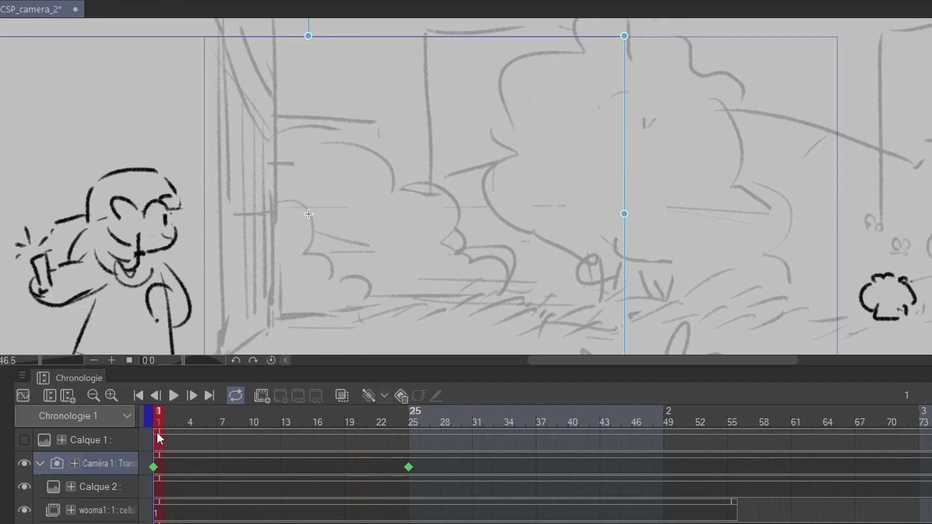
drag(227, 123, 470, 131)
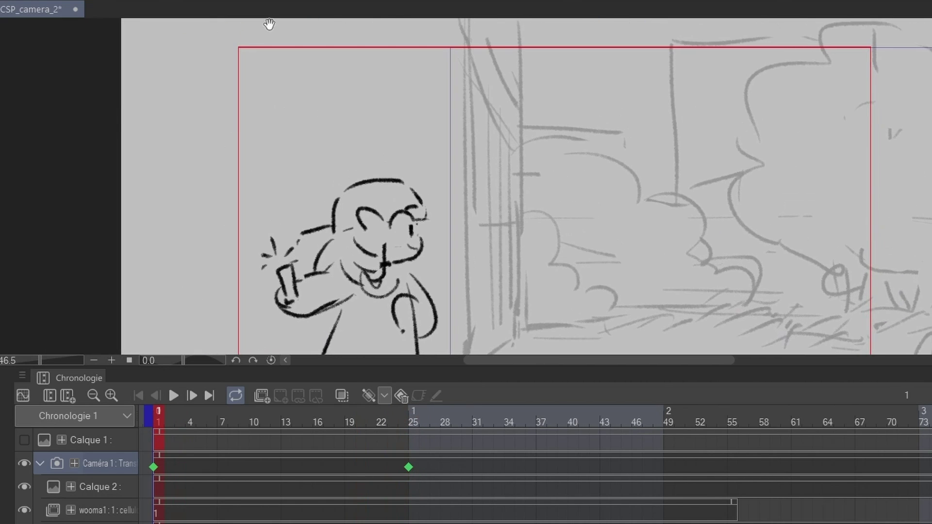
drag(844, 216, 493, 227)
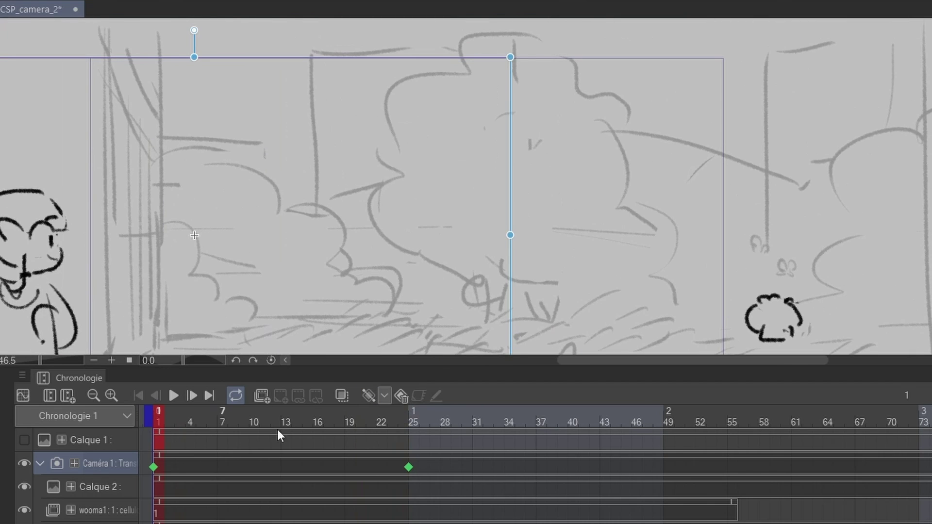
click(415, 412)
click(393, 418)
drag(360, 415, 388, 417)
click(151, 459)
Step: Play the animation with the whole canvas in view to watch the camera frame pan across the scene
key(space)
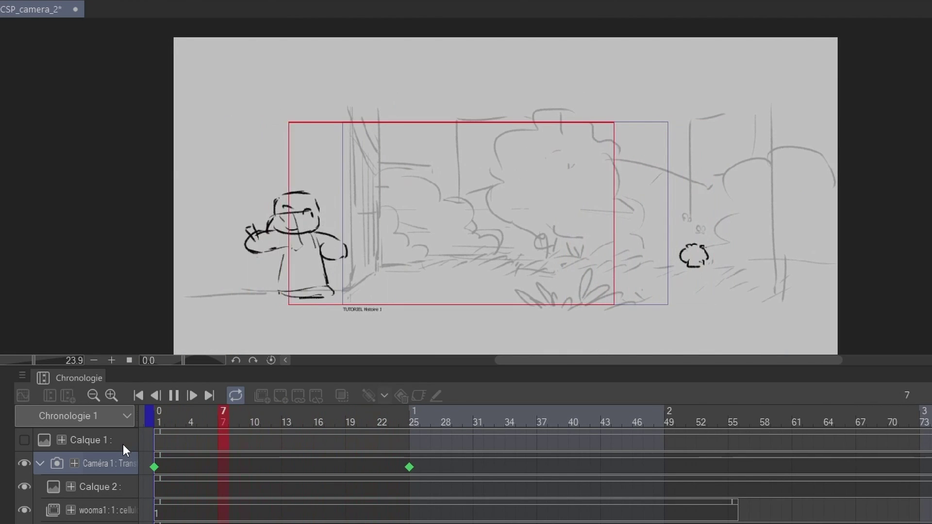
key(space)
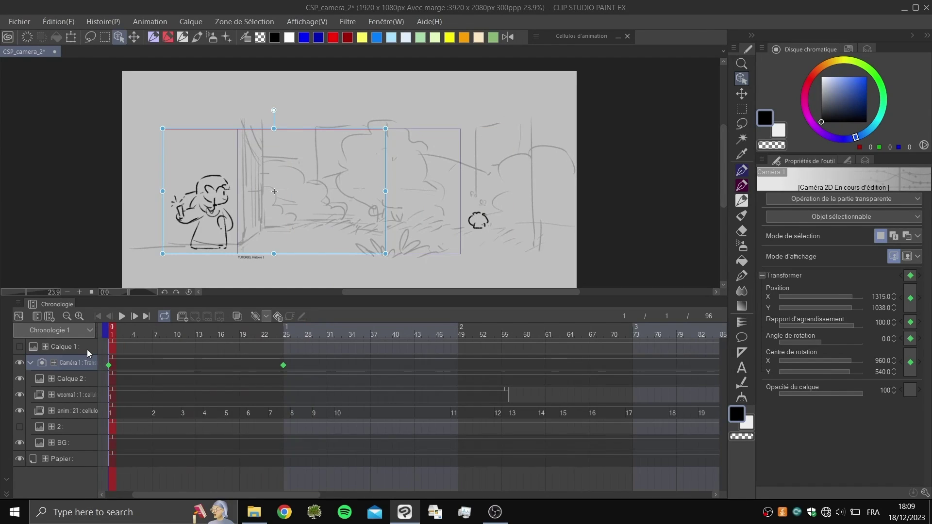
key(space)
drag(364, 165, 317, 167)
scroll(333, 164, up, 1)
key(space)
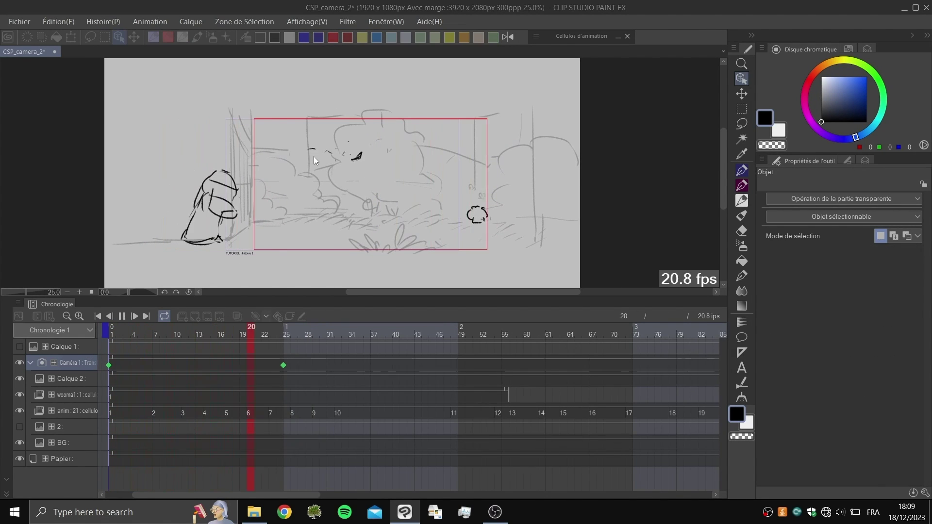
Step: Set Caméra 1's display mode to the camera's own view and preview the animation in it
key(space)
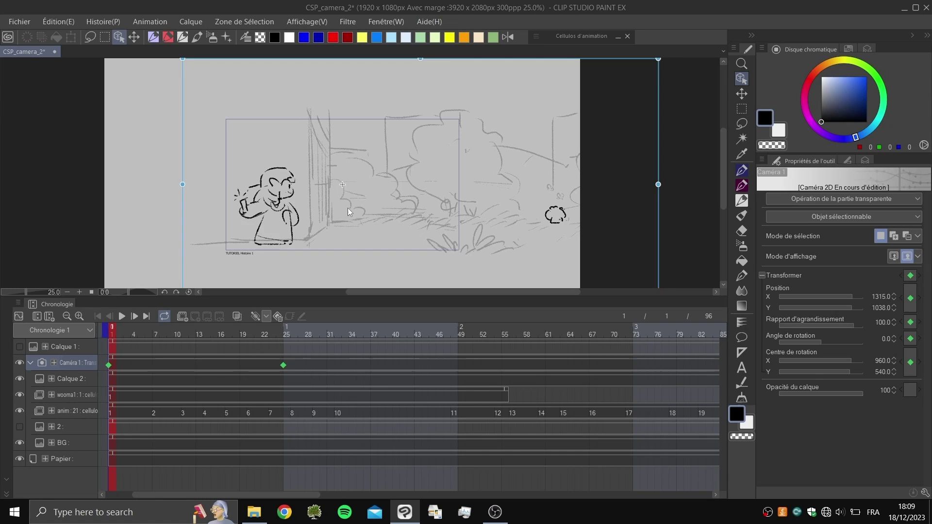
key(space)
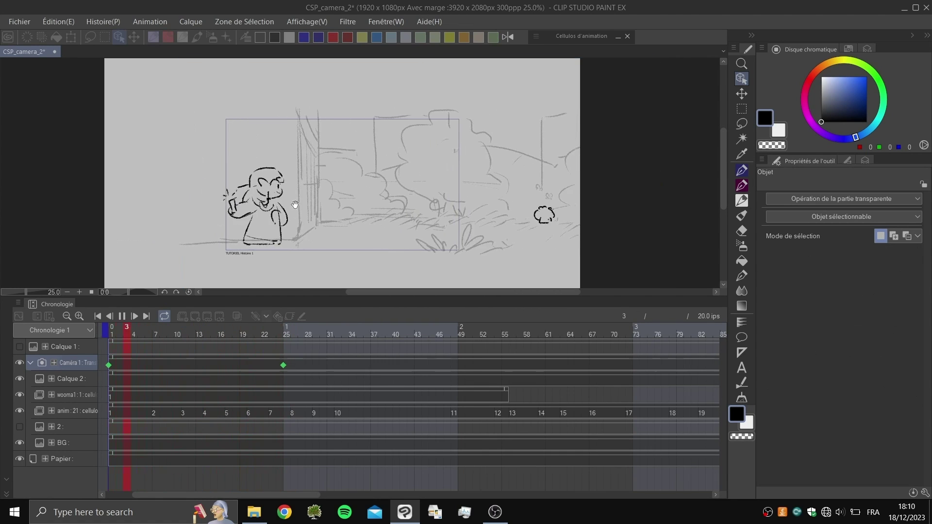
key(space)
Step: Try to draw with the Crayon tool on the anim: 21 layer while the camera view is displayed
key(p)
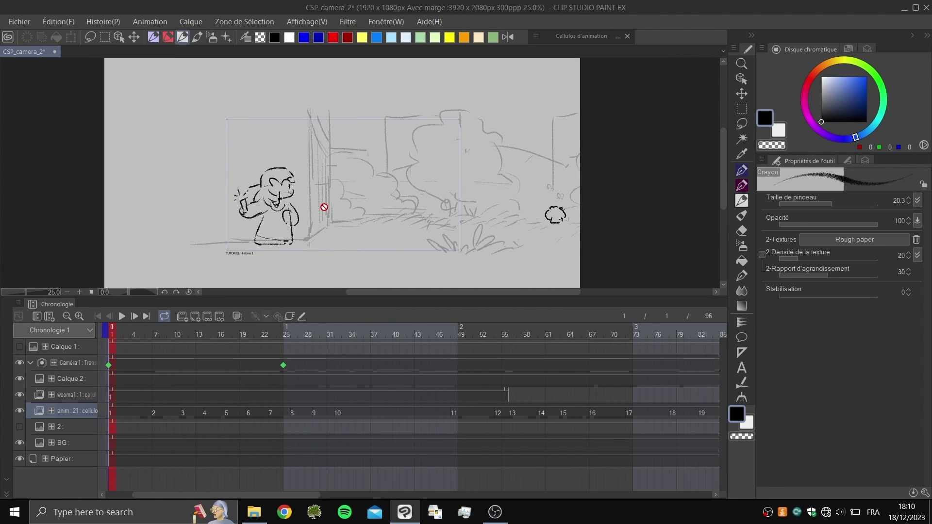
ctrl+click(292, 193)
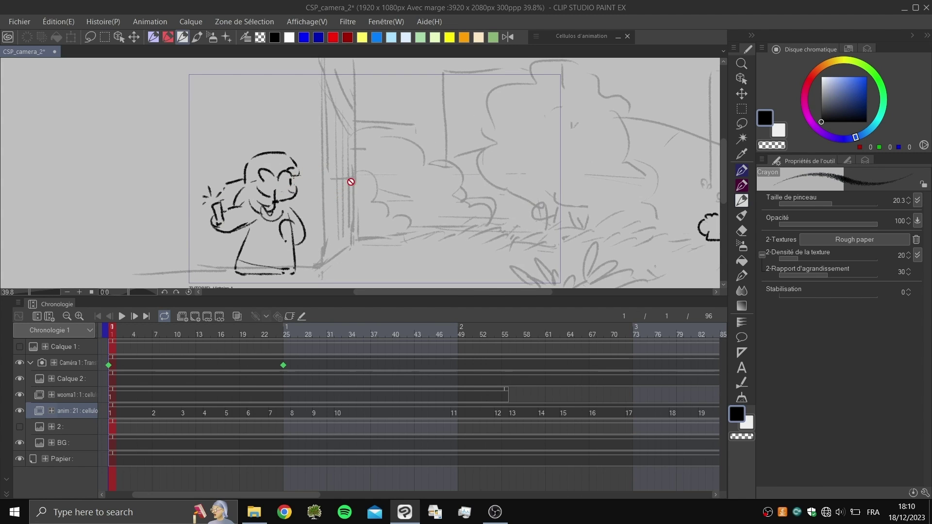
drag(284, 170, 305, 155)
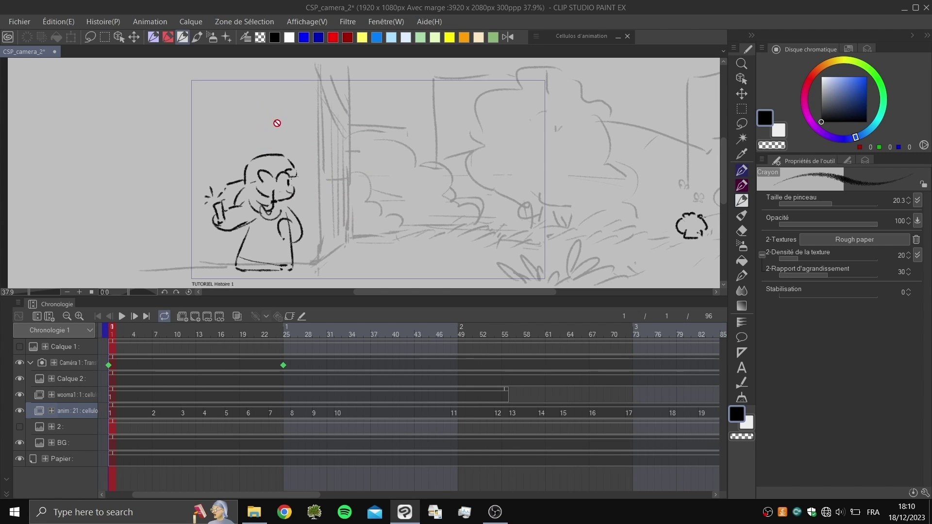
Step: Reactivate the Opération tool on the Caméra 1 folder and set its display mode to show the camera frame over the fixed canvas
click(741, 78)
click(87, 367)
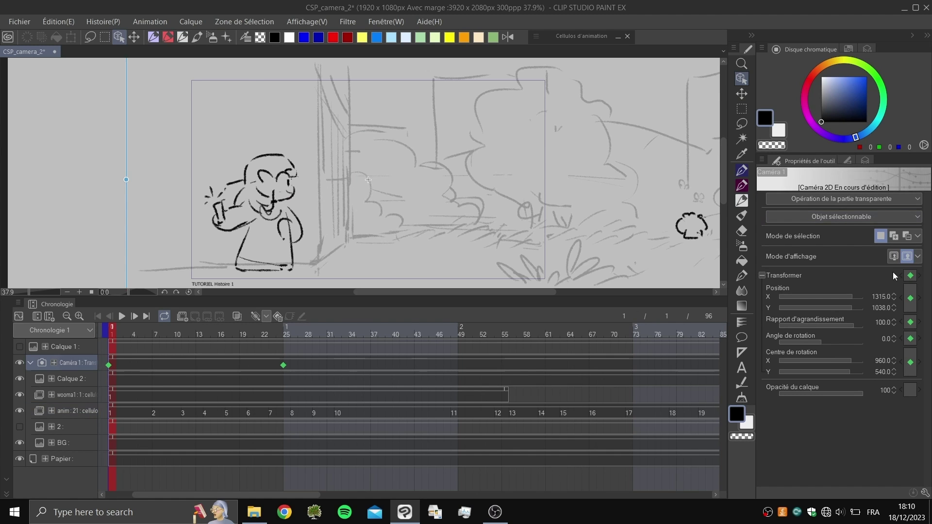
click(893, 257)
scroll(464, 175, down, 3)
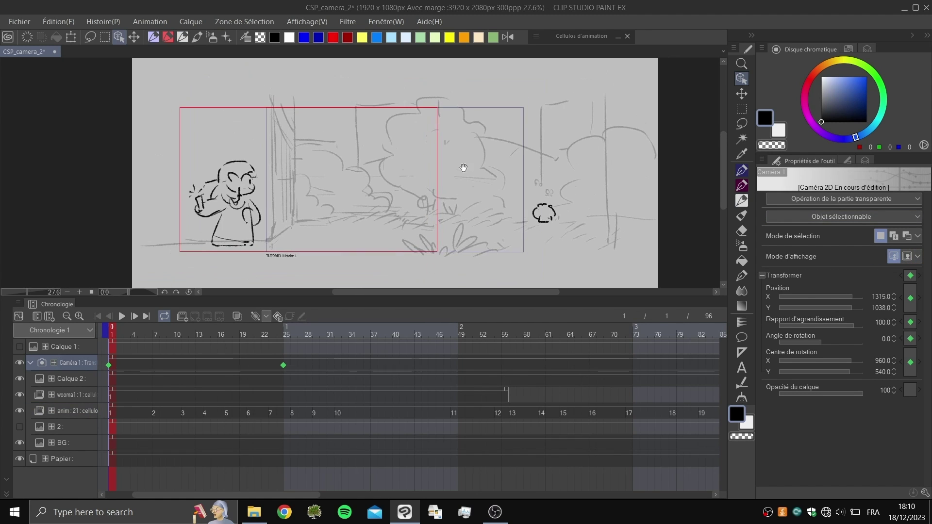
key(space)
key(space)
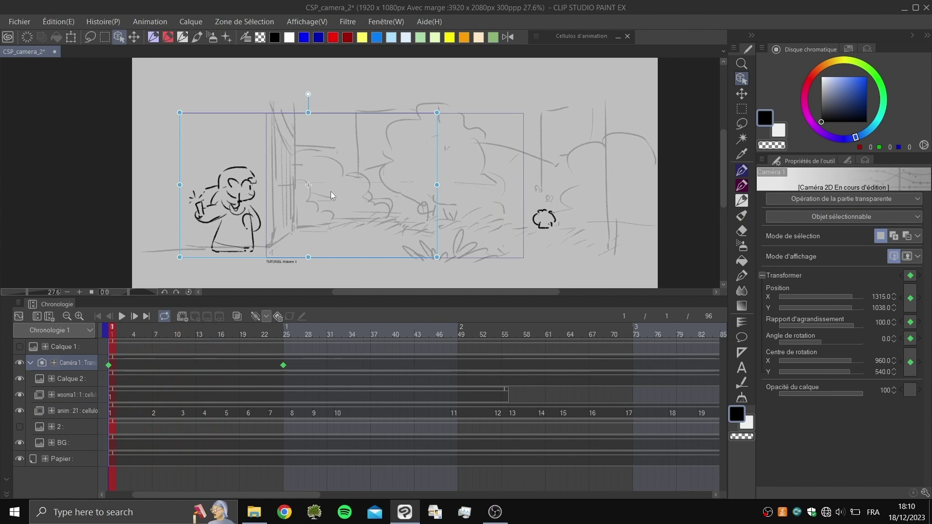
Step: Compare Caméra 1's two display modes, finish on the camera's own view and play the animation
click(906, 257)
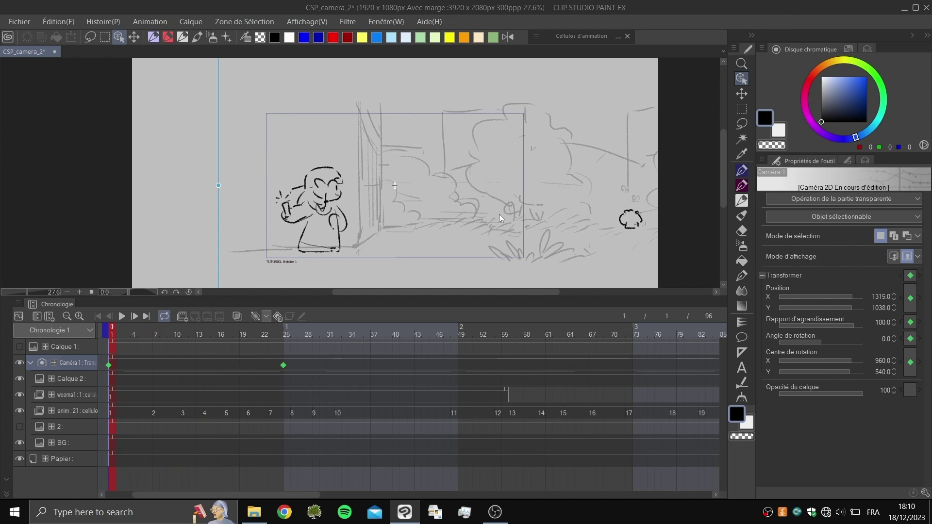
click(893, 257)
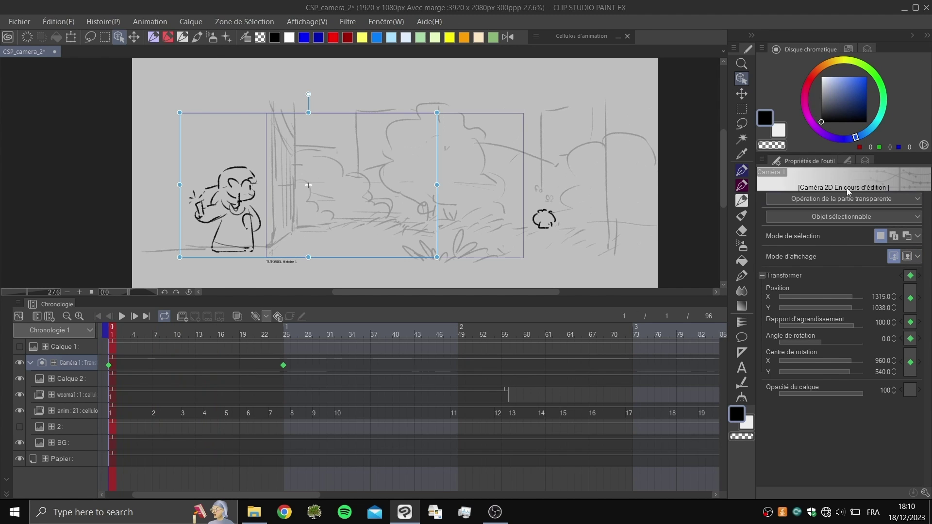
click(906, 256)
key(space)
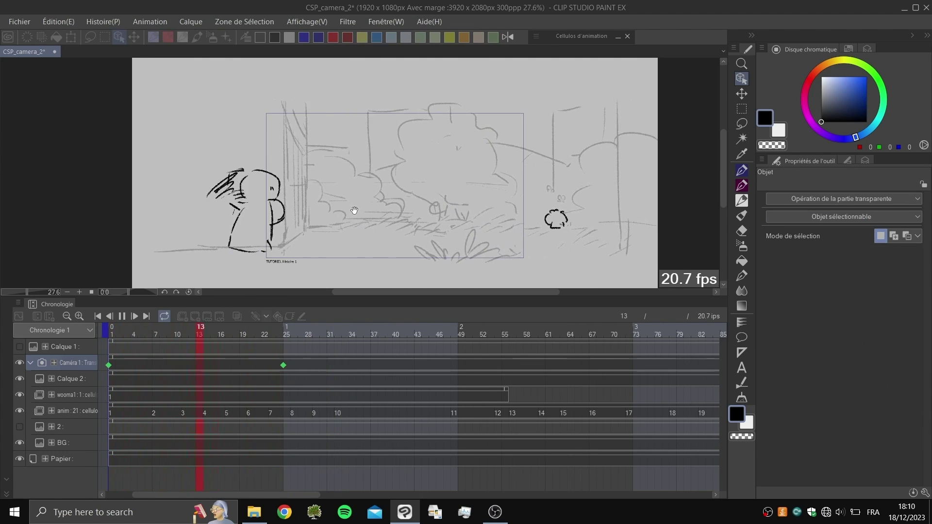
key(Return)
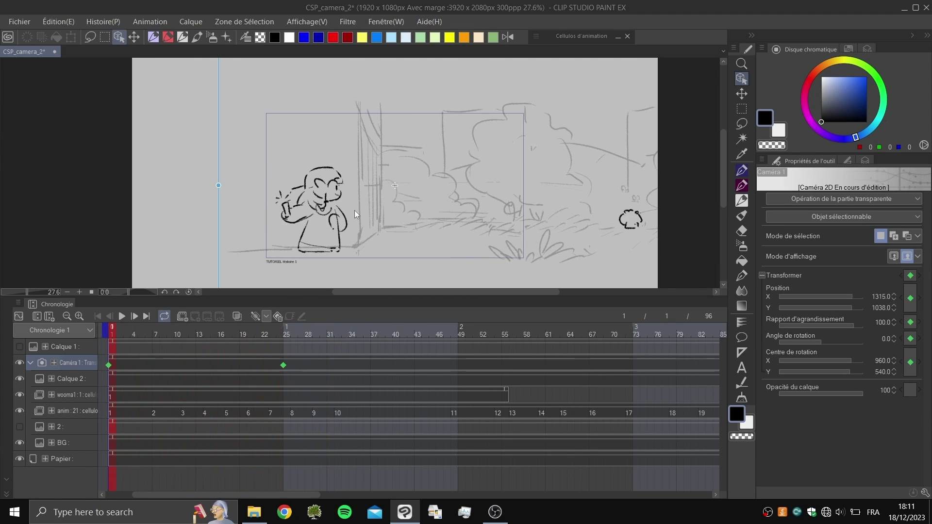
Step: Show the layer list, select Calque 1 and make it visible to darken the area outside the export frame
click(865, 161)
click(825, 216)
click(762, 216)
Step: Play the animation twice with the Calque 1 mask to check the camera move inside the export frame
key(Return)
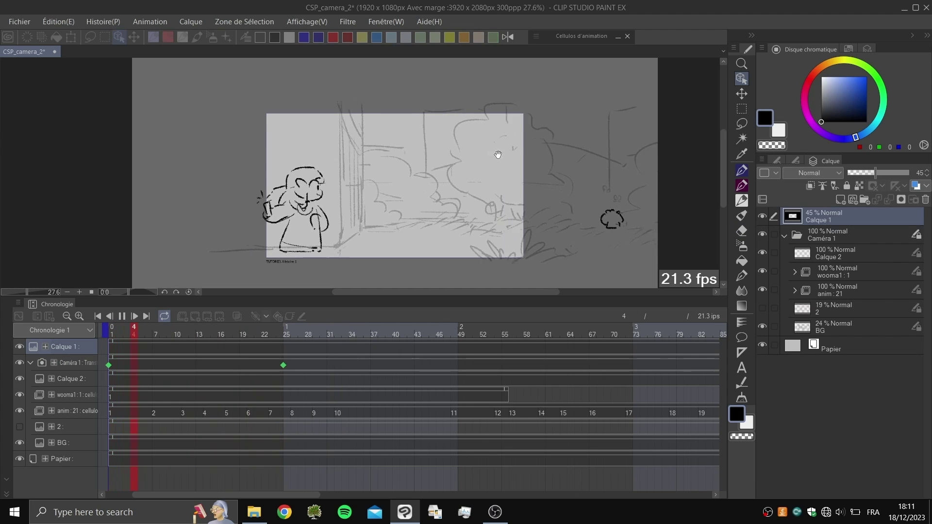
key(Return)
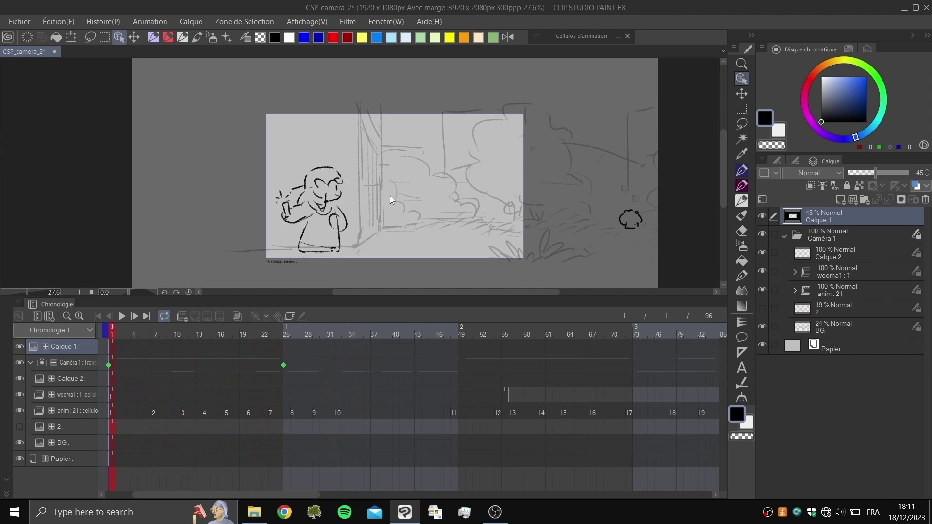
key(Return)
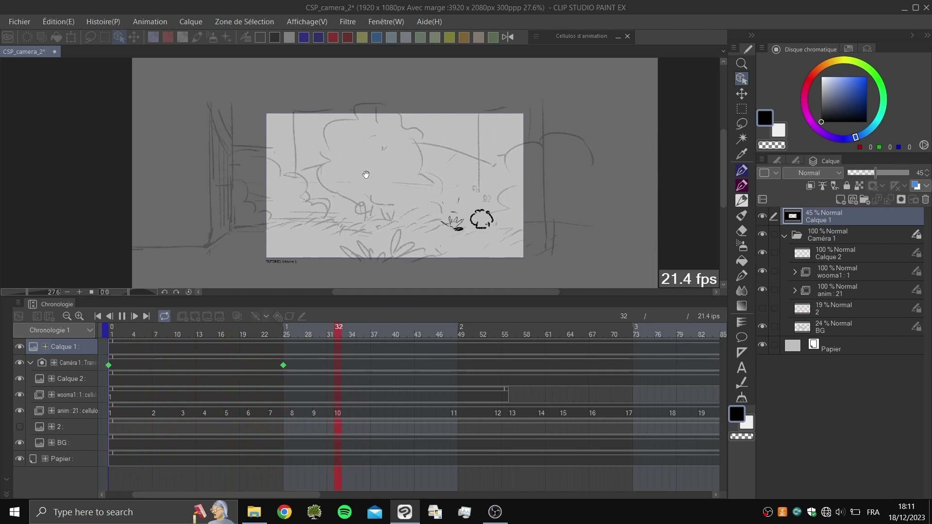
key(Return)
Step: Move Caméra 1's first keyframe from frame 1 to frame 11 and place the playhead on frame 2
drag(121, 332, 111, 352)
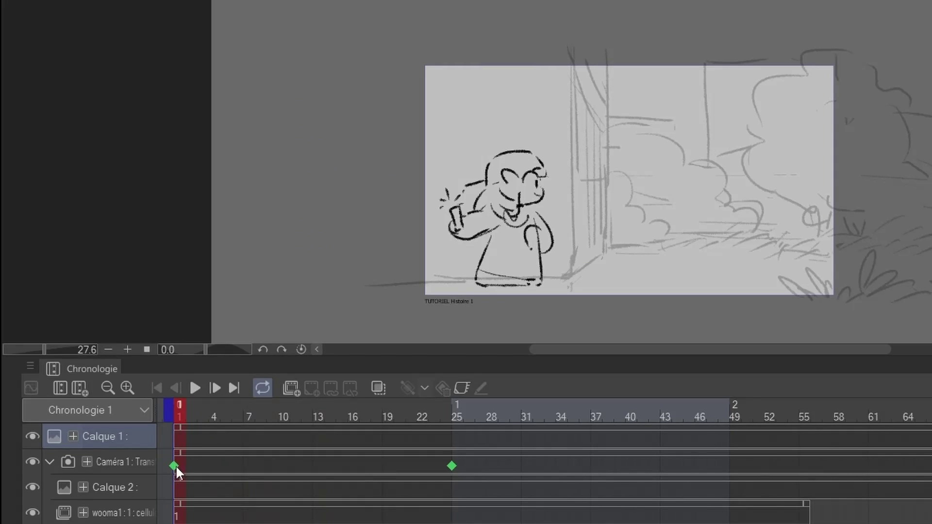
click(110, 365)
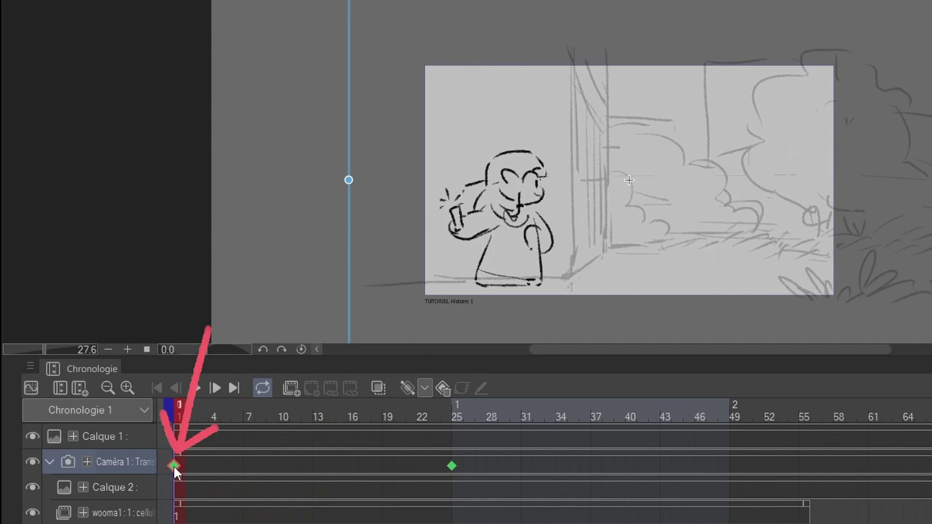
drag(261, 472, 296, 470)
click(190, 416)
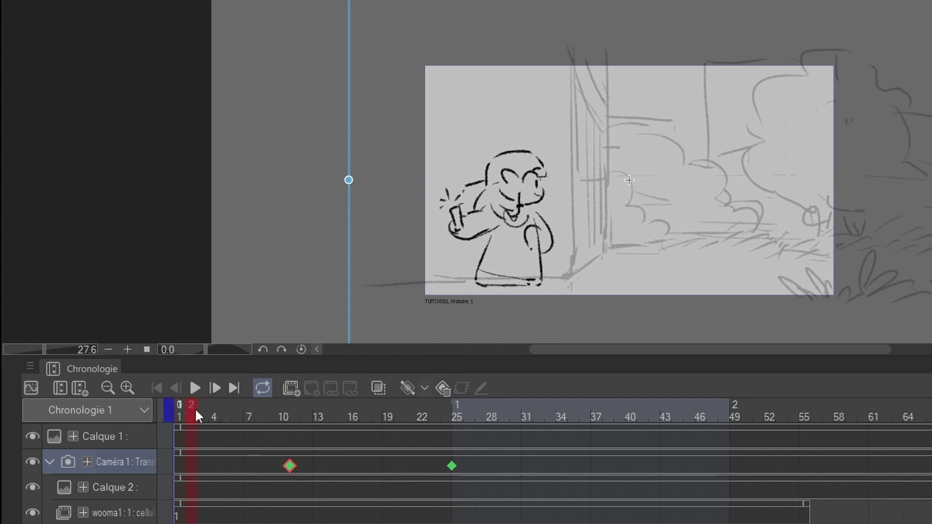
Step: Scrub through the pan and move Caméra 1's first keyframe to frame 13
drag(226, 415, 446, 422)
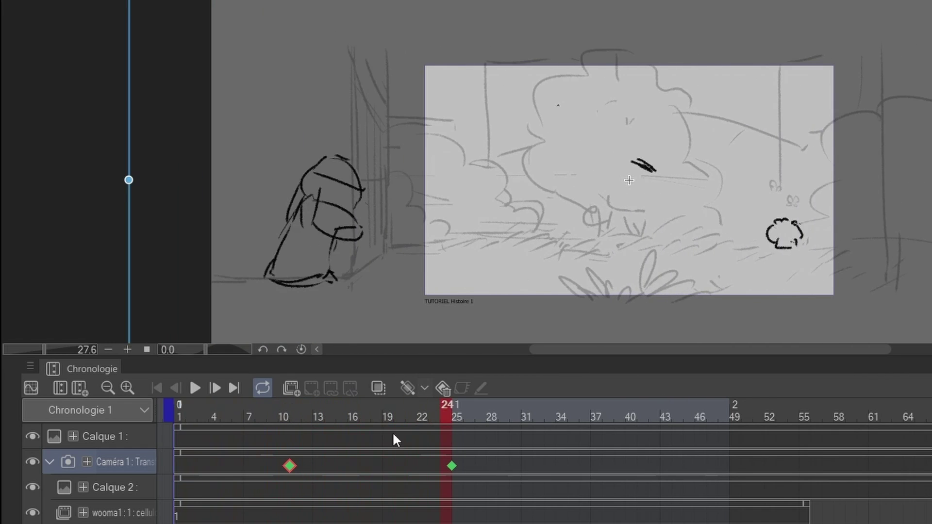
drag(394, 439, 343, 441)
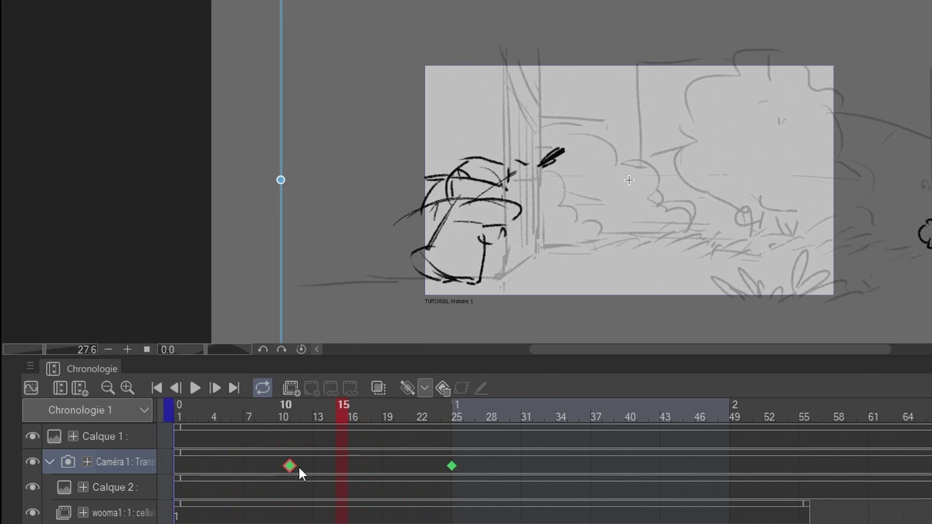
drag(291, 466, 313, 466)
Step: Play the animation from the start and again from around the first keyframe to check the camera pan's timing
drag(314, 421, 177, 397)
click(195, 388)
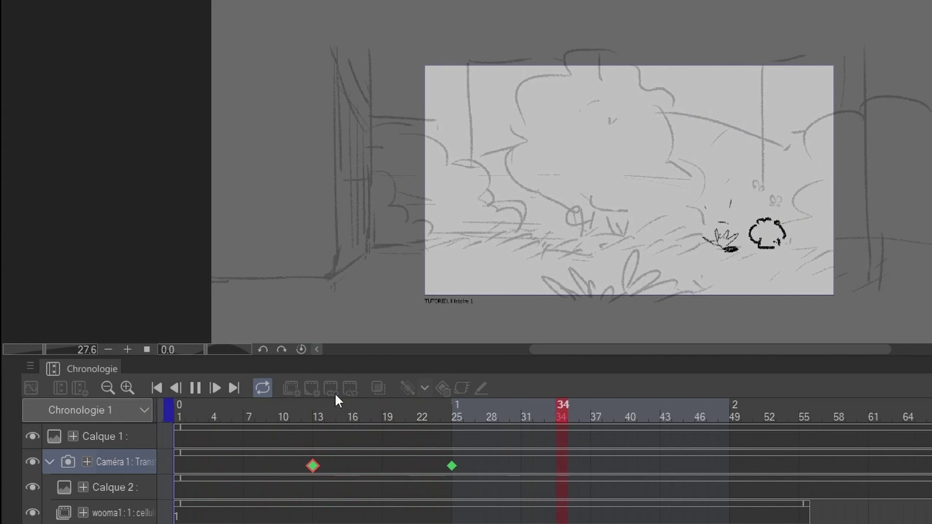
click(316, 418)
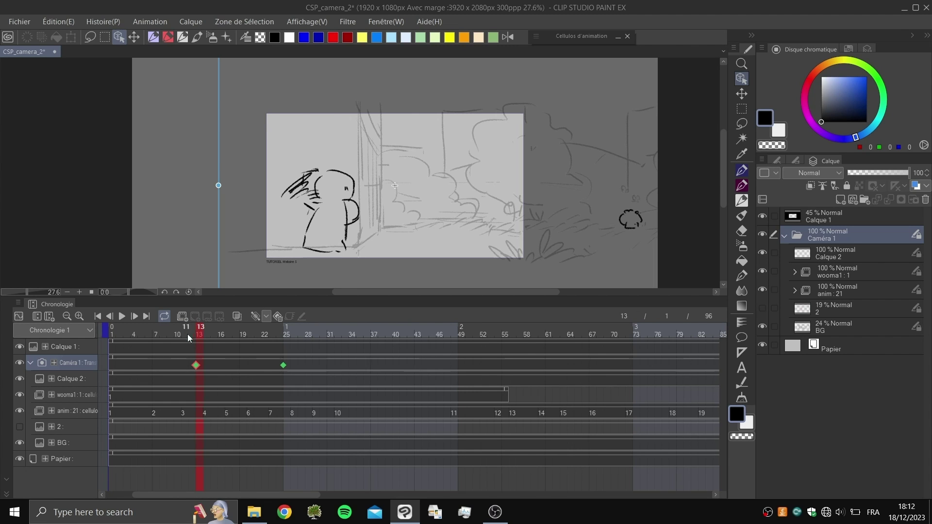
key(space)
key(space)
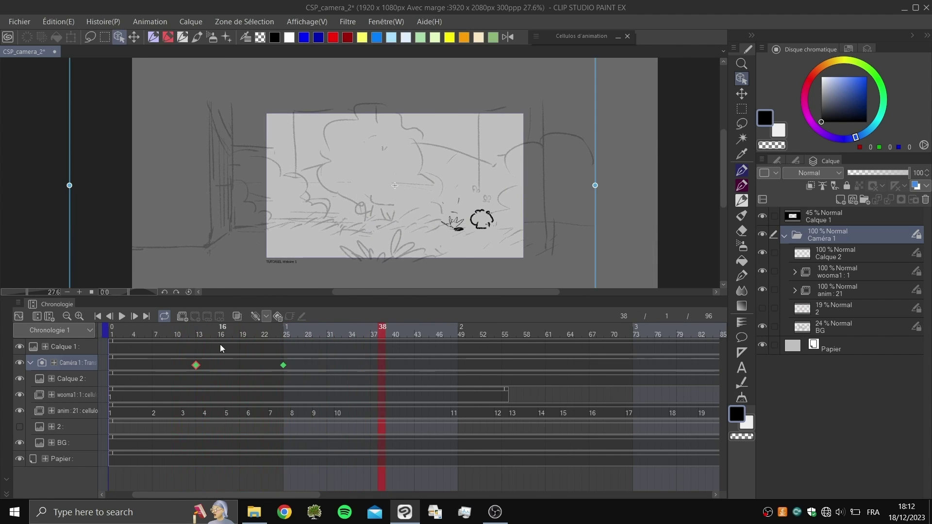
Step: Convert Caméra 1's keyframes at frames 13 and 25 to smooth interpolation (Interpolation Fluide)
drag(214, 336, 200, 337)
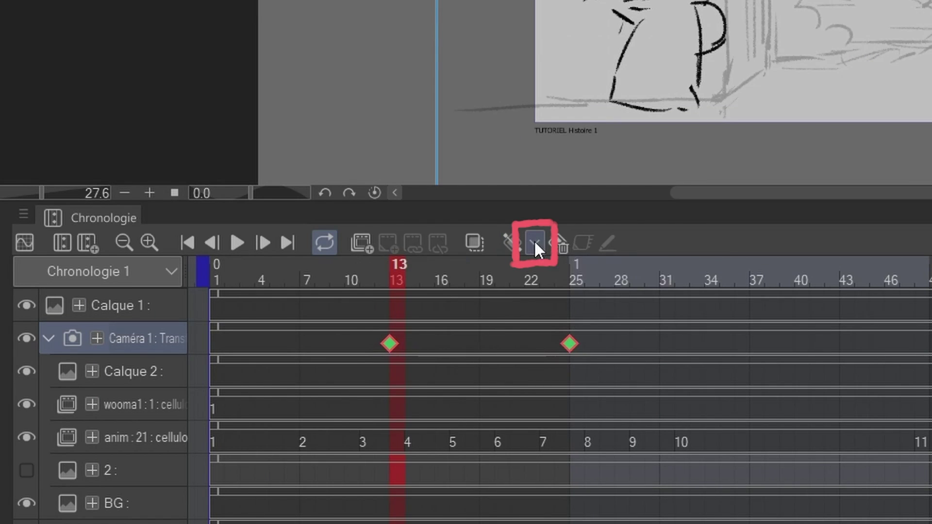
click(534, 243)
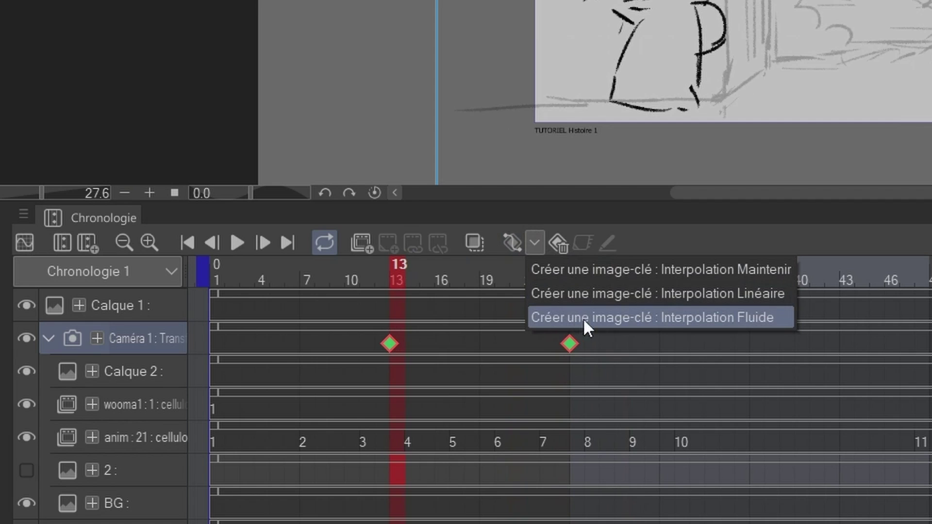
click(535, 244)
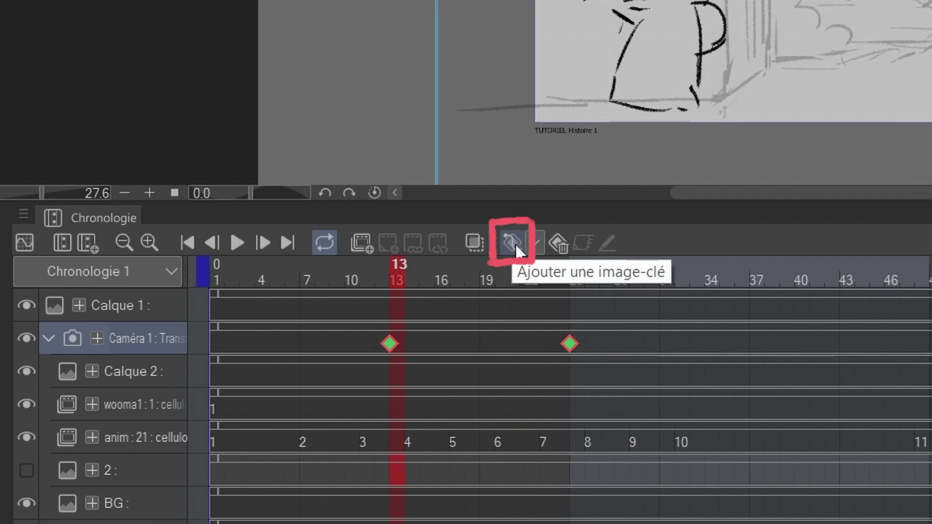
click(512, 243)
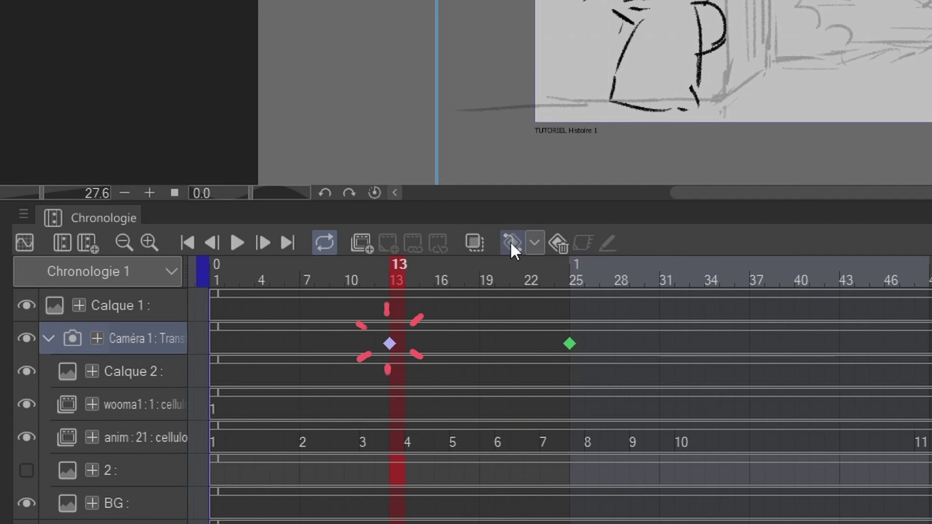
click(571, 344)
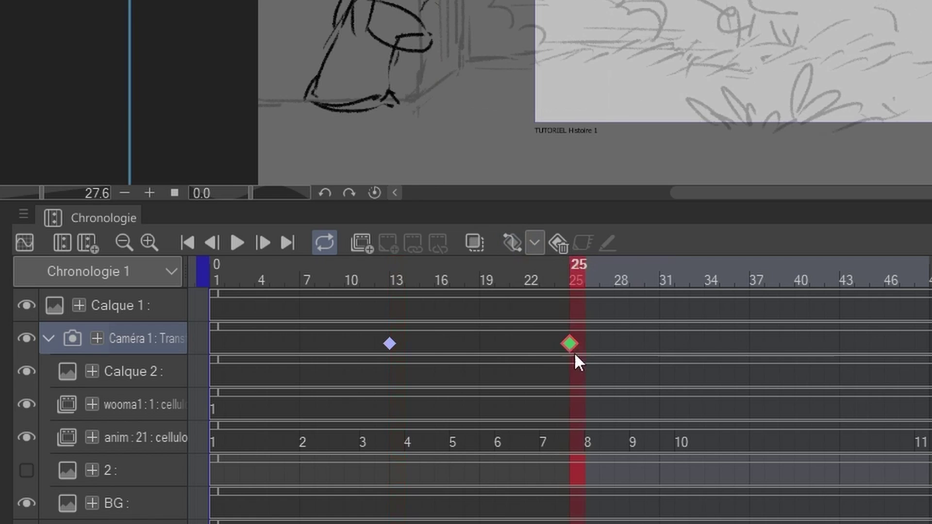
click(381, 291)
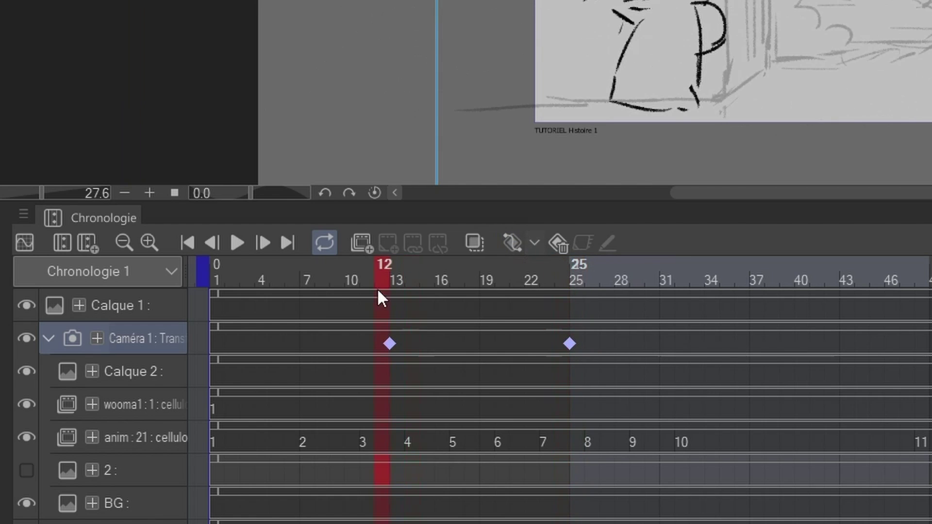
Step: Play the animation from frame 13 to check the smoothed camera move
mouse_move(388, 284)
mouse_down()
mouse_move(427, 289)
mouse_move(359, 289)
mouse_move(394, 292)
mouse_up()
key(space)
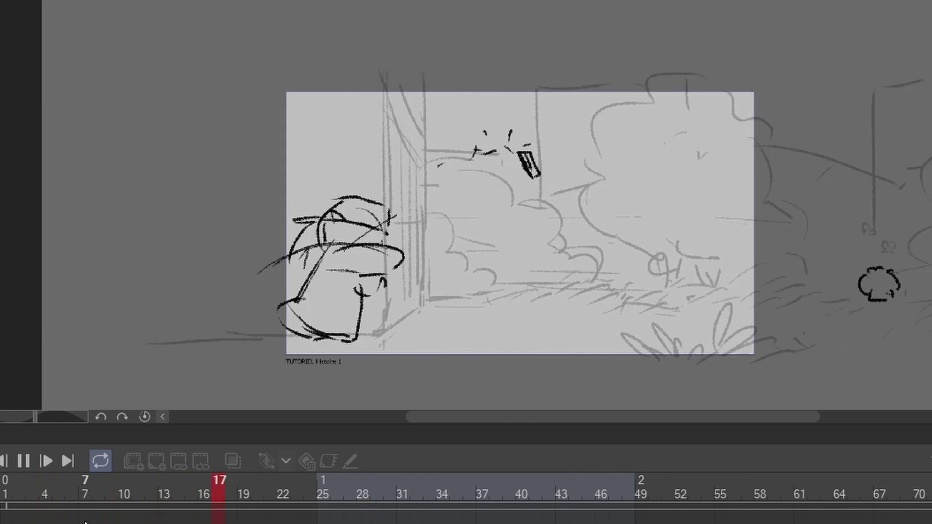
click(148, 493)
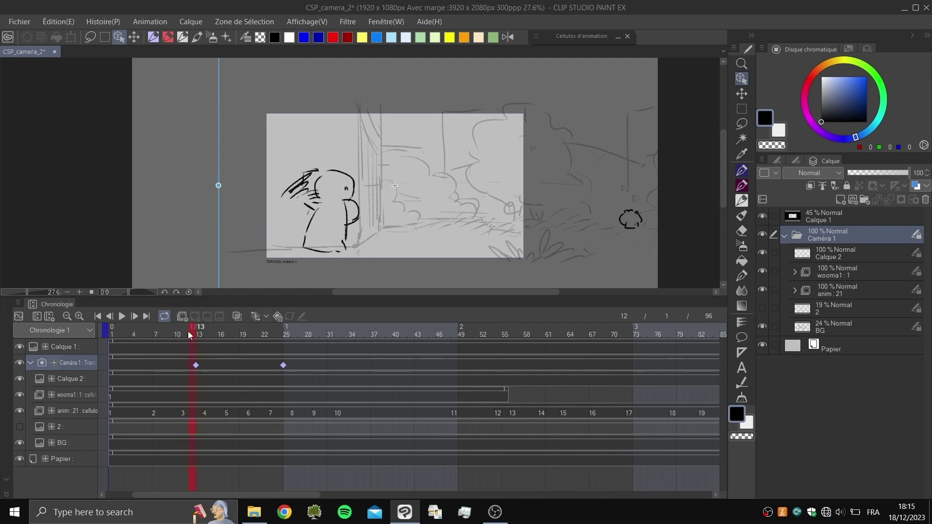
Step: Place the playhead on frame 13, open Caméra 1's curve editor and display only the X curve of Position
mouse_move(190, 335)
mouse_down()
mouse_move(276, 335)
mouse_move(199, 348)
mouse_up()
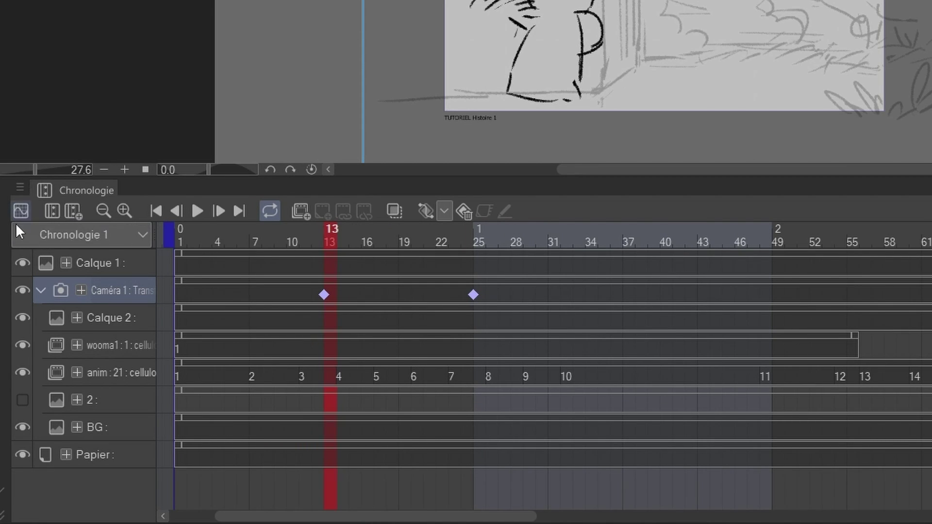
click(20, 212)
click(481, 237)
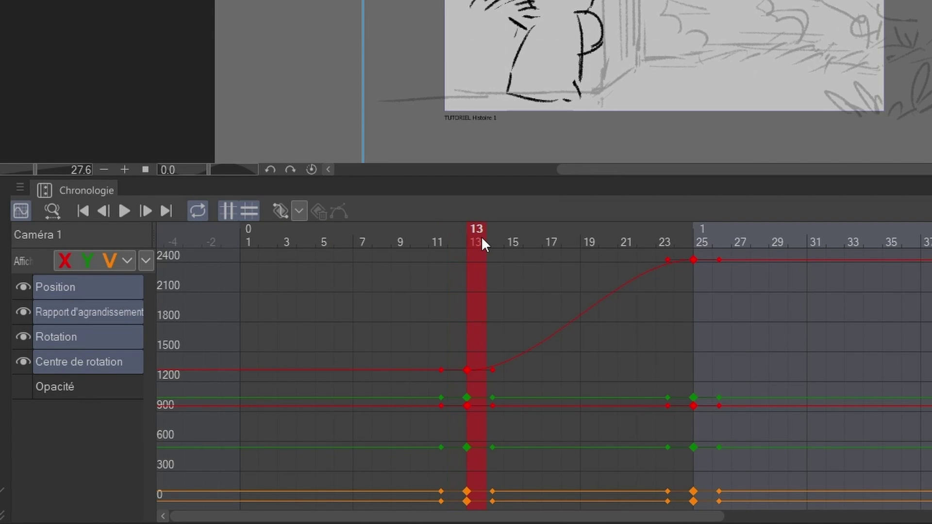
drag(476, 226, 478, 296)
click(24, 318)
click(23, 332)
click(21, 360)
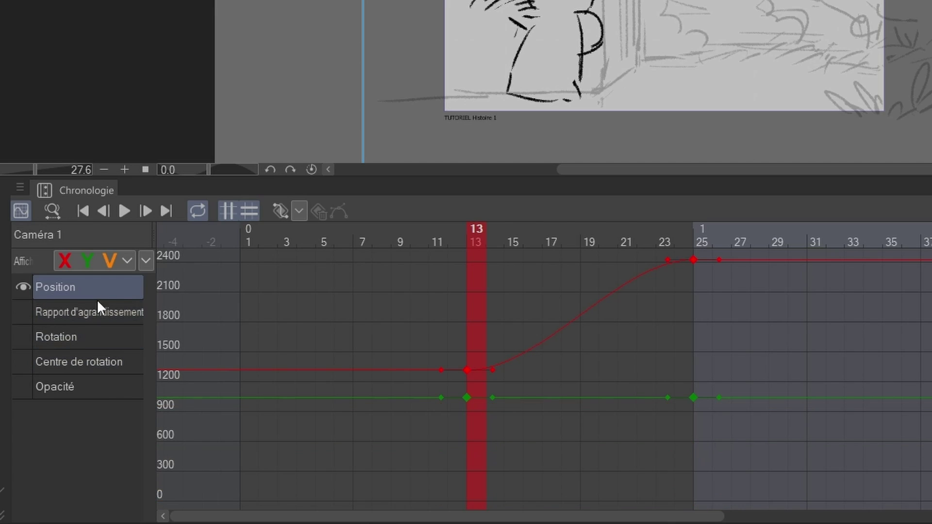
click(65, 260)
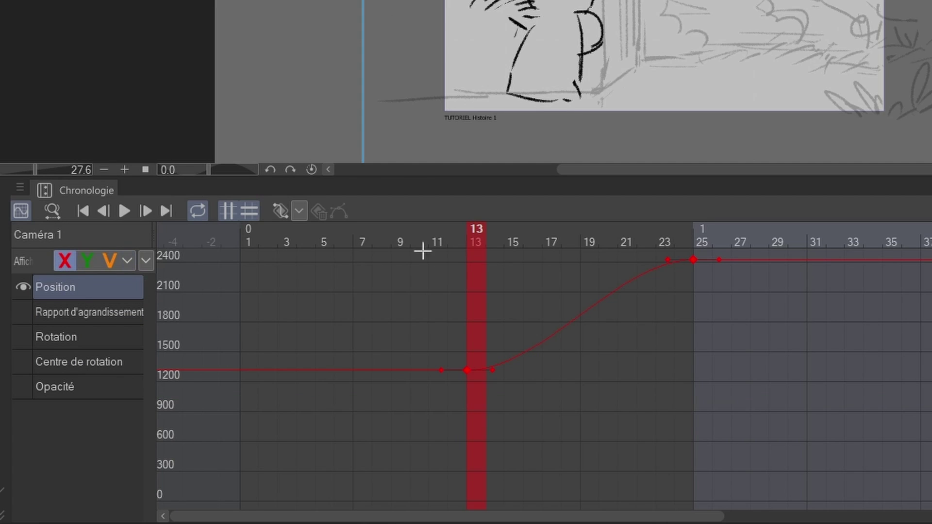
Step: Try pulling the frame 13 keyframe's outgoing handle downward on the Position X curve, and undo the change
drag(474, 229, 645, 237)
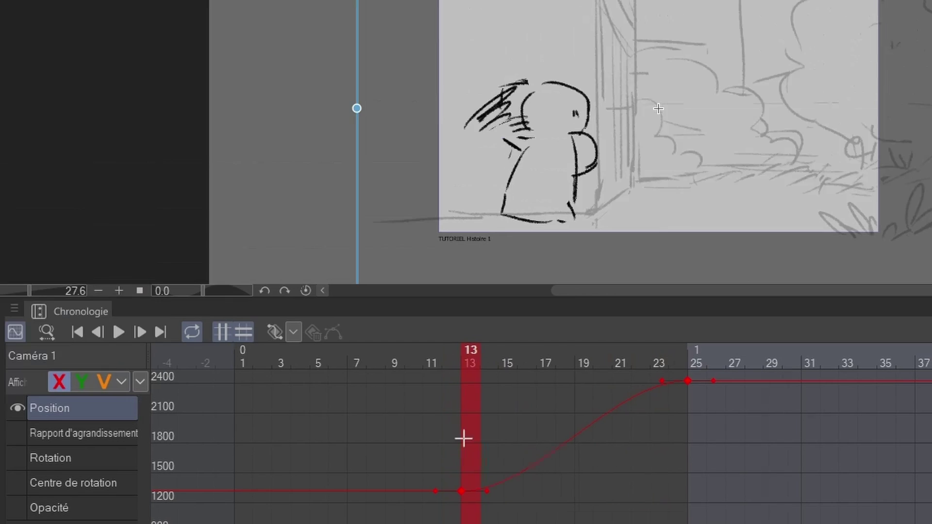
drag(492, 370, 492, 376)
drag(488, 498, 488, 458)
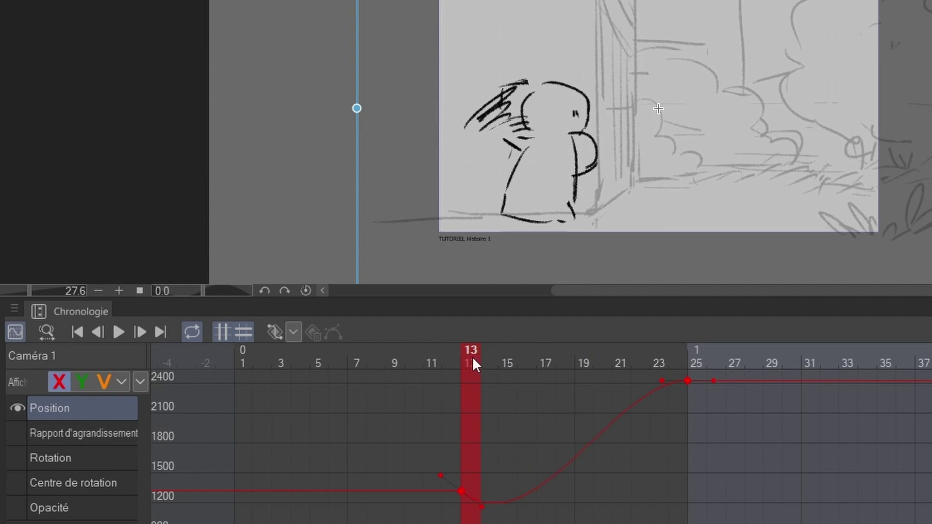
drag(482, 365, 416, 390)
key(ctrl+z)
Step: Raise the frame 25 keyframe's incoming handle on the Position X curve so the pan overshoots, and play the result
drag(662, 382, 661, 365)
key(space)
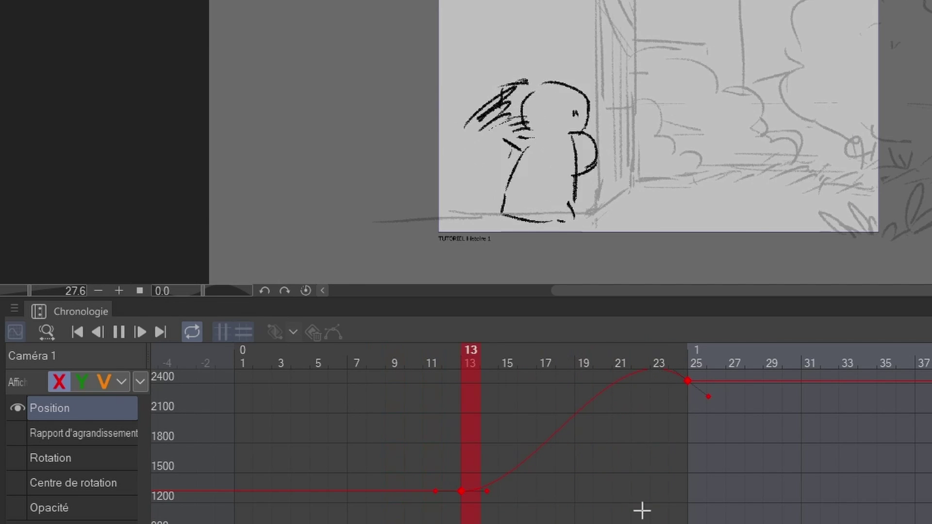
key(space)
Step: Add a Position X keyframe, move it to frame 33 and adjust the curve handles so the camera settles after its overshoot
drag(662, 350, 771, 370)
drag(754, 433, 687, 475)
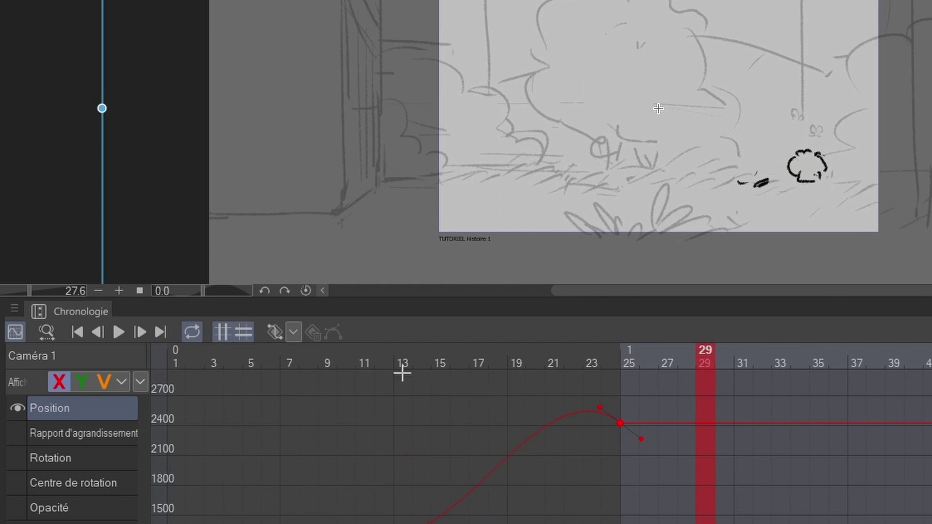
click(272, 330)
drag(699, 419, 772, 423)
drag(641, 440, 744, 419)
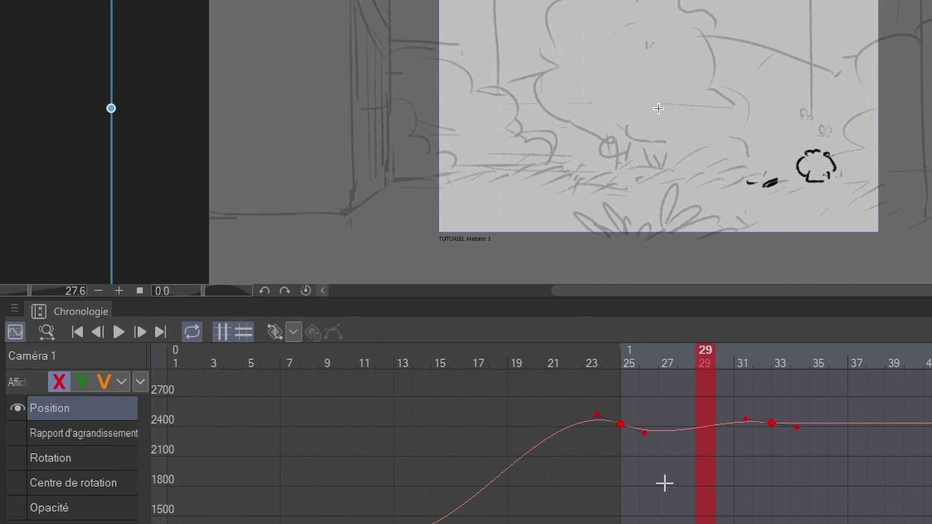
Step: Play the camera's rebound and undo the last adjustment of the frame 33 keyframe's handles
click(465, 360)
key(space)
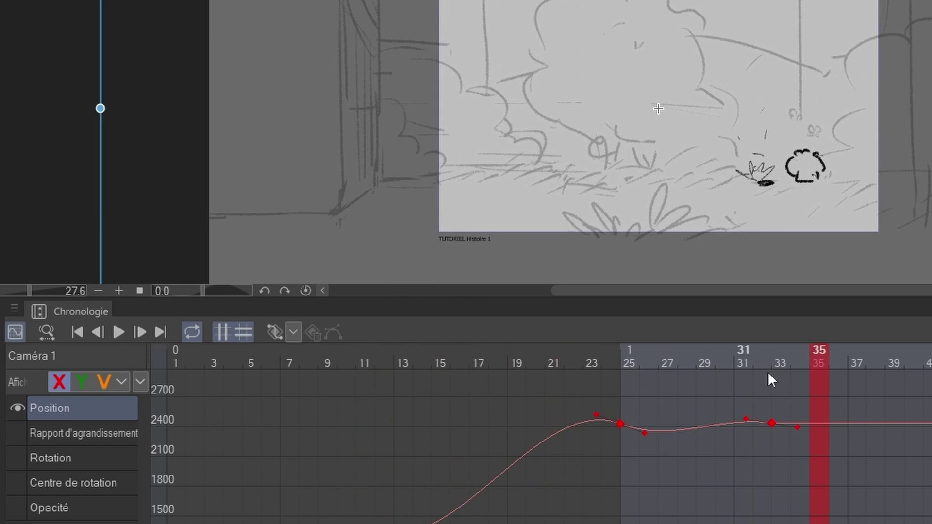
key(ctrl+z)
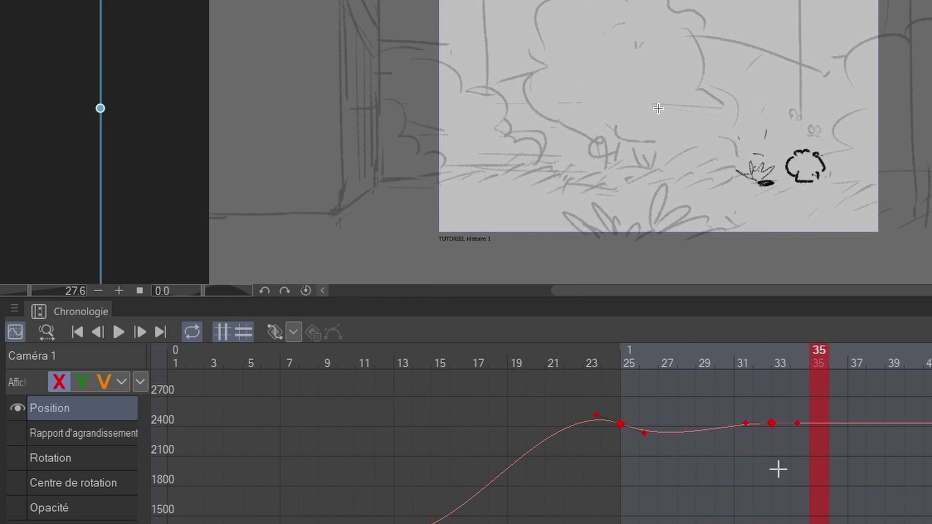
Step: Compare Caméra 1's keyframes in the timeline with its X curves in the curve editor
click(11, 336)
drag(572, 358, 532, 372)
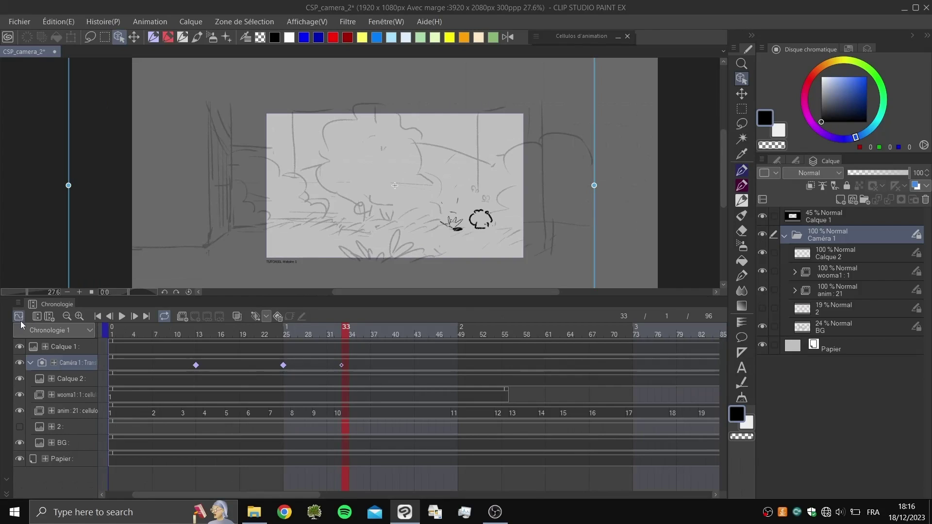
click(15, 332)
drag(288, 332, 197, 345)
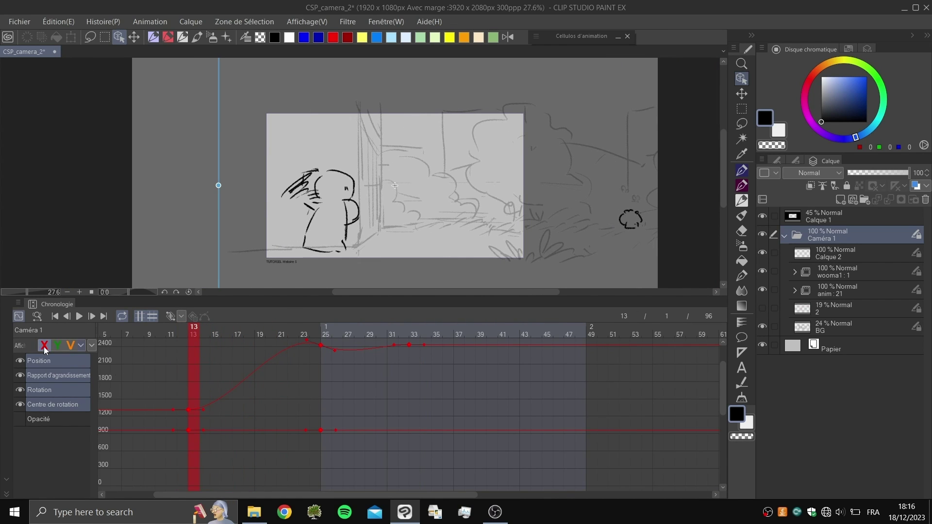
drag(244, 338, 414, 335)
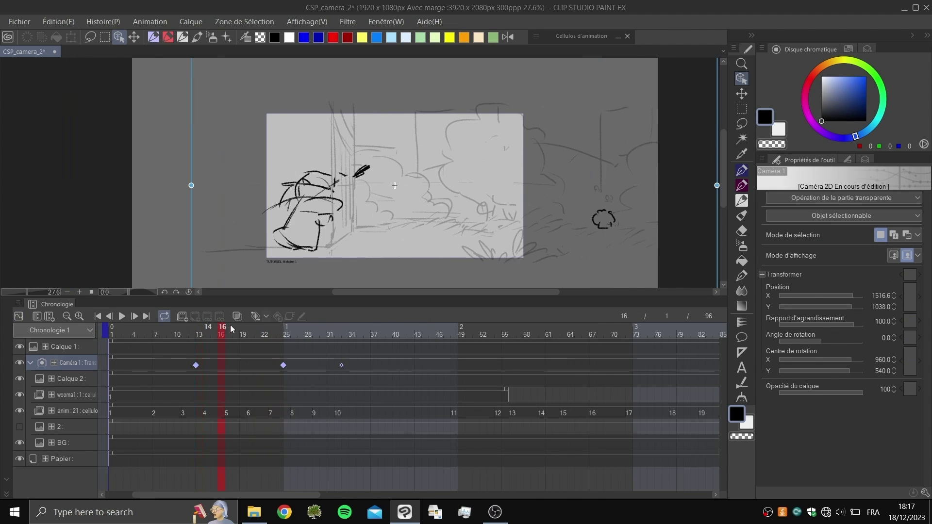
Step: Undo Caméra 1's overshoot edits, including the frame 33 keyframe, and play the animation
mouse_move(231, 329)
mouse_down()
mouse_move(301, 336)
mouse_move(240, 345)
mouse_move(260, 349)
mouse_up()
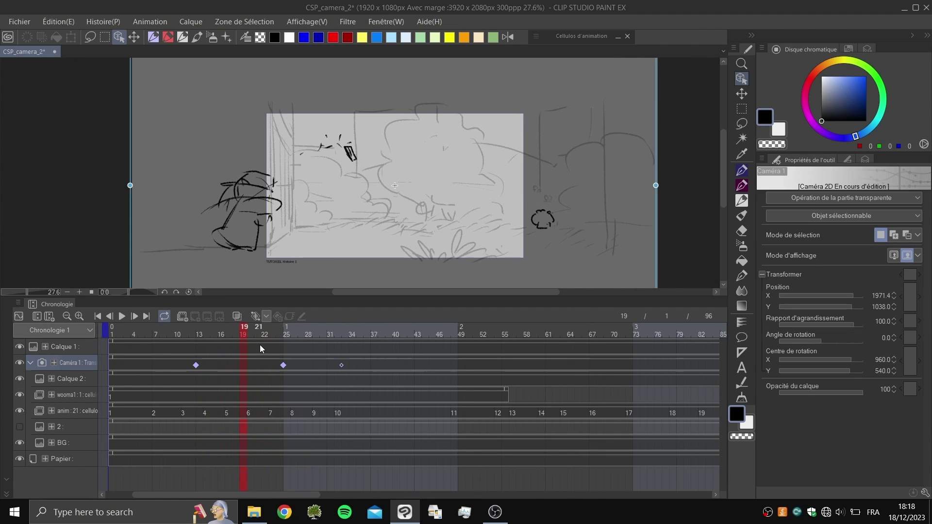
key(ctrl+z)
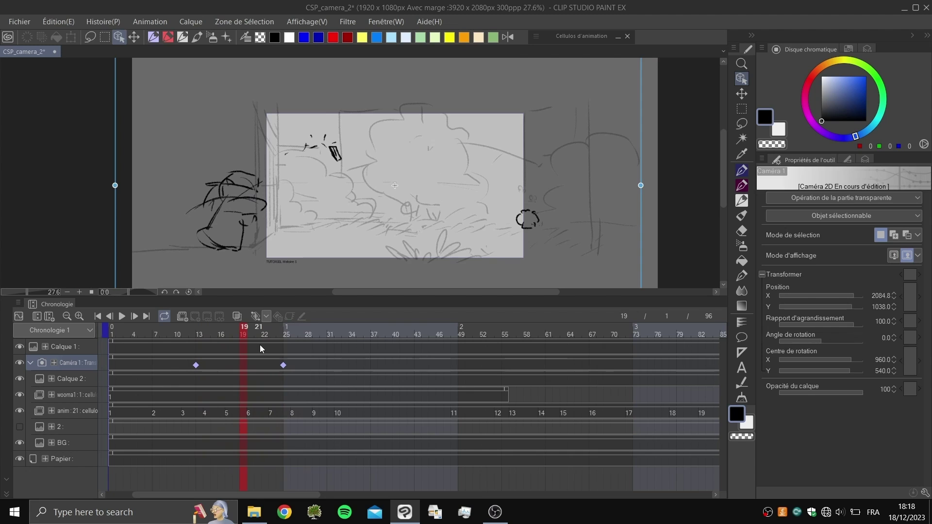
key(space)
click(291, 335)
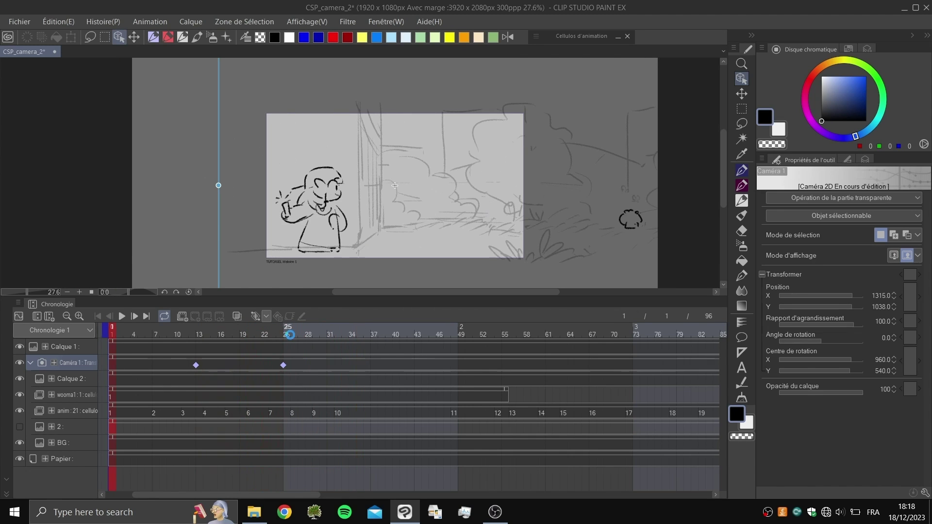
Step: Scrub past the end of the pan, recentre the canvas and place the playhead on frame 54, where cel 12 starts
click(282, 335)
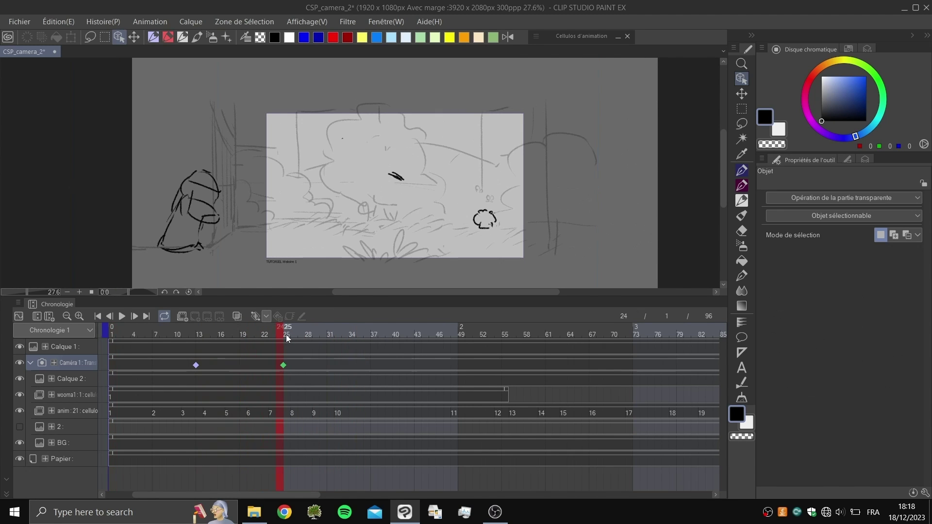
click(273, 335)
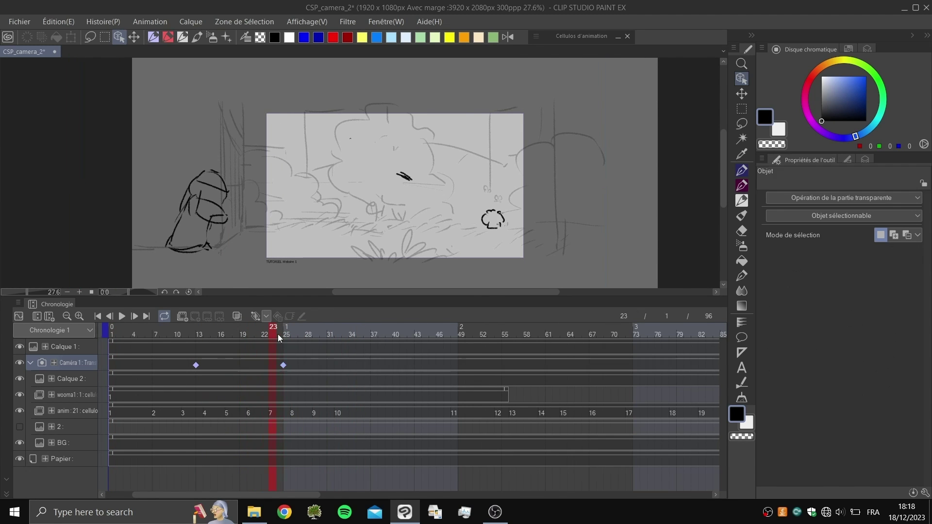
mouse_move(242, 338)
mouse_down()
mouse_move(216, 335)
mouse_move(456, 337)
mouse_up()
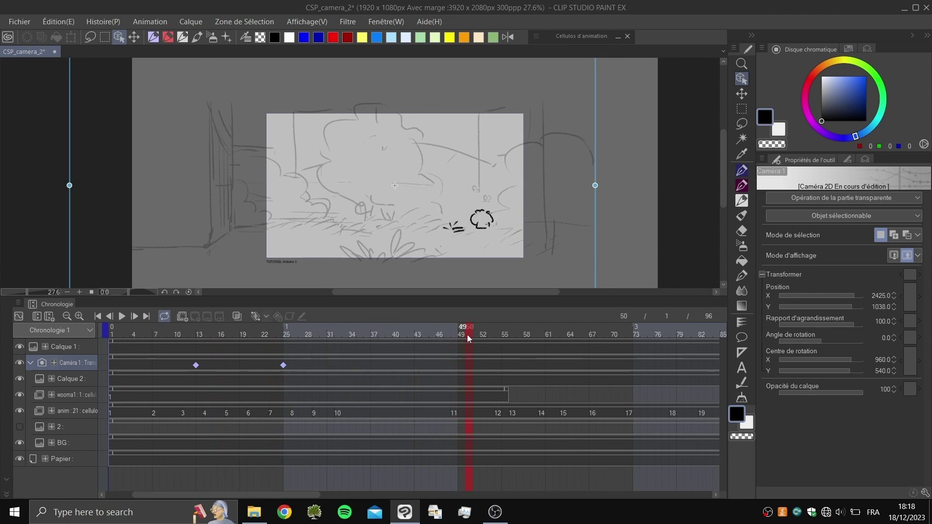
key(Right)
key(Right)
key(Right)
drag(478, 183, 415, 191)
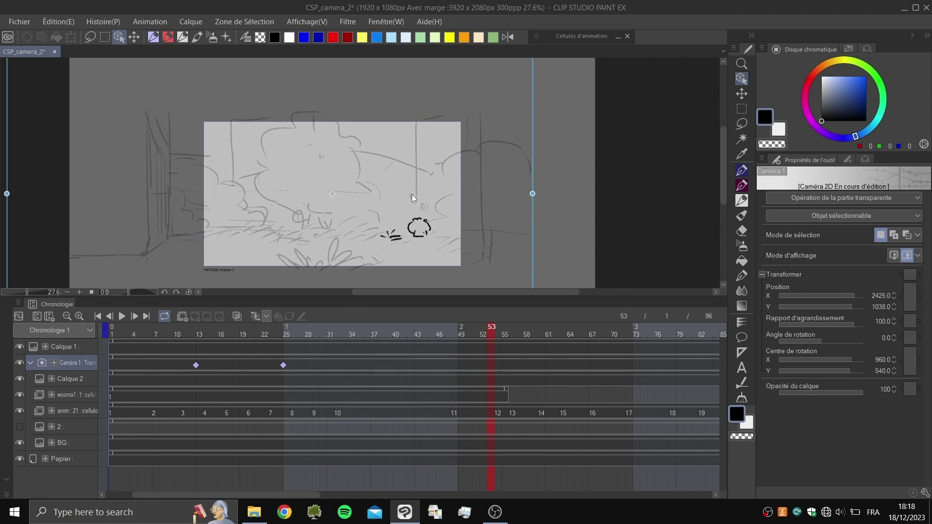
key(Right)
key(Right)
key(Left)
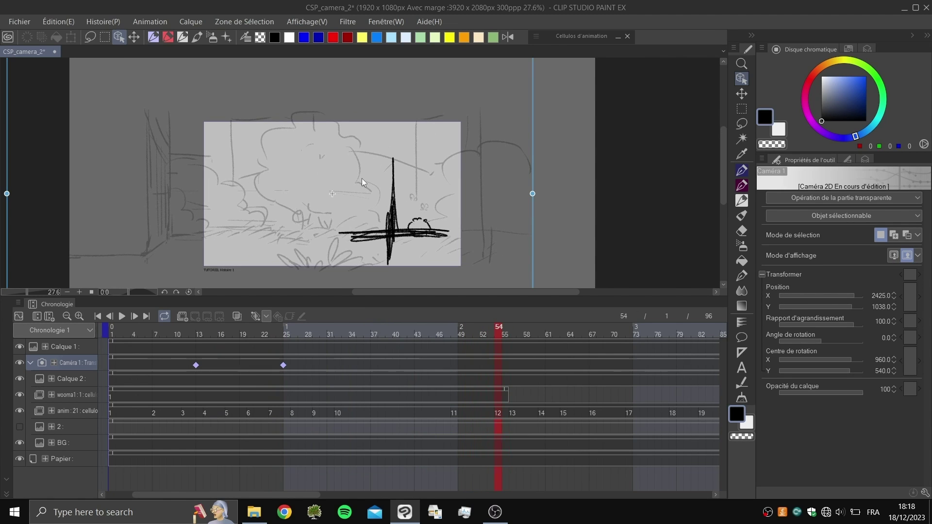
Step: Try shifting Caméra 1 strongly upward on frame 54, scrub the stretch from frame 25 to 54, and undo the shift
drag(551, 171, 572, 158)
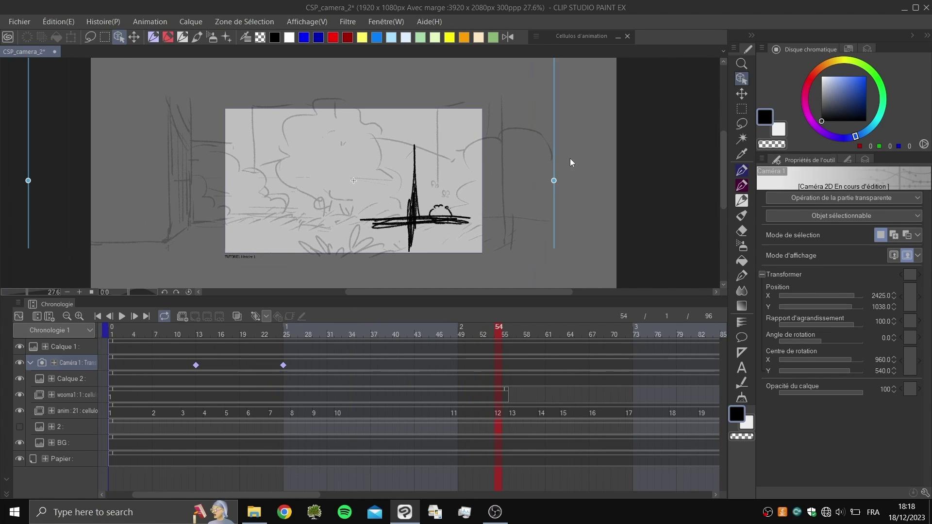
key(Right)
key(Left)
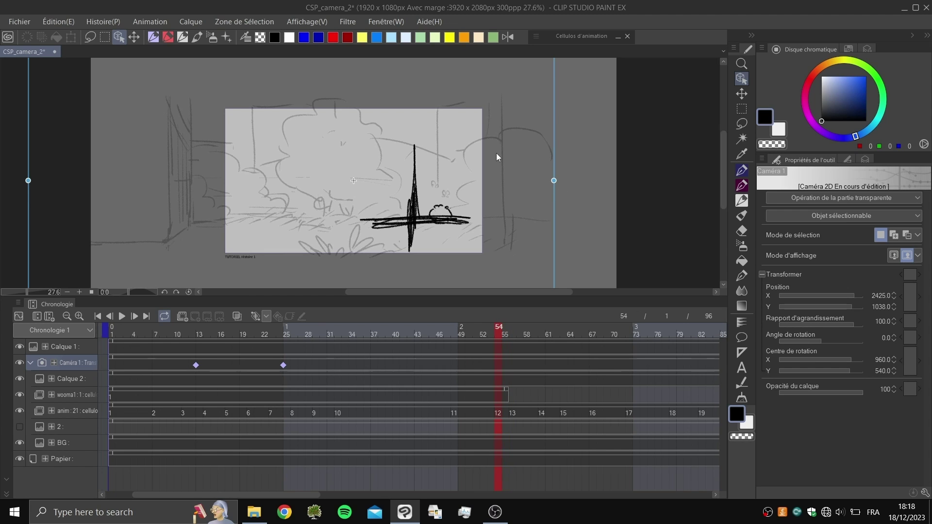
key(Left)
key(Right)
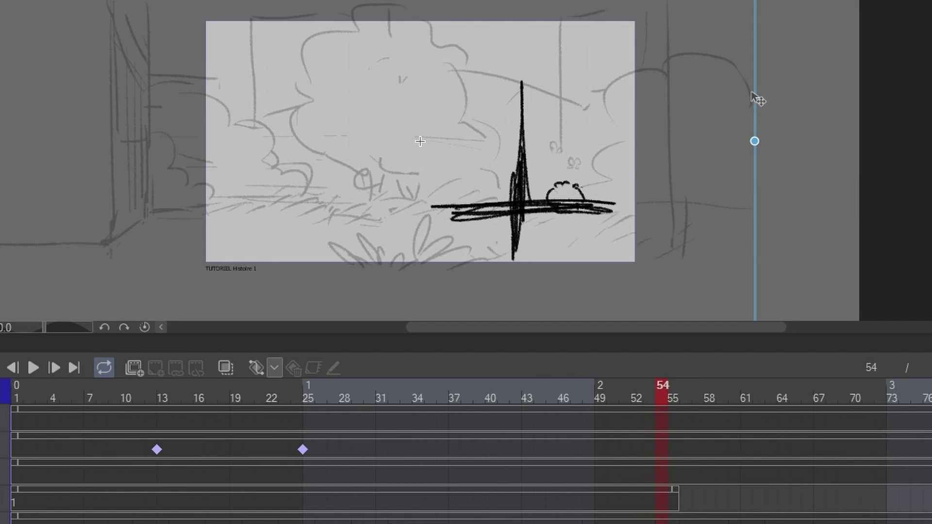
drag(756, 100, 779, 29)
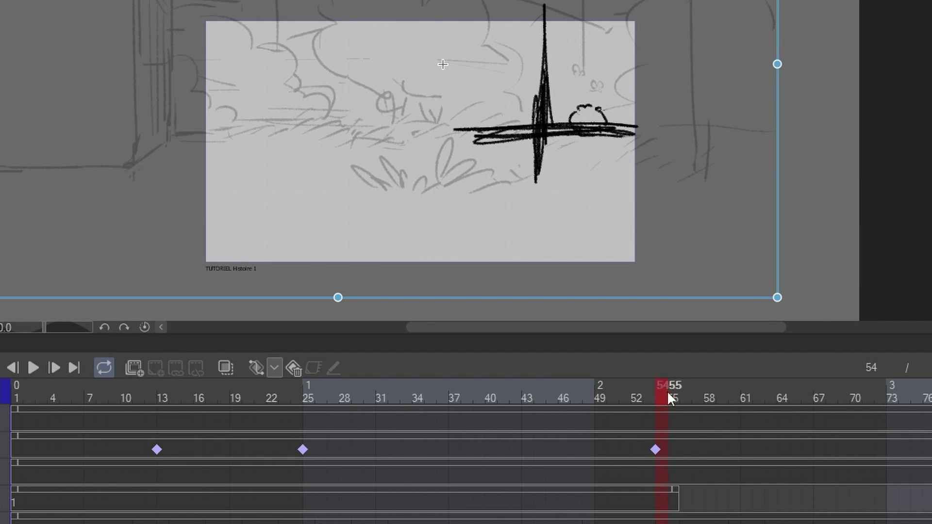
click(626, 386)
drag(311, 395, 658, 400)
key(ctrl+z)
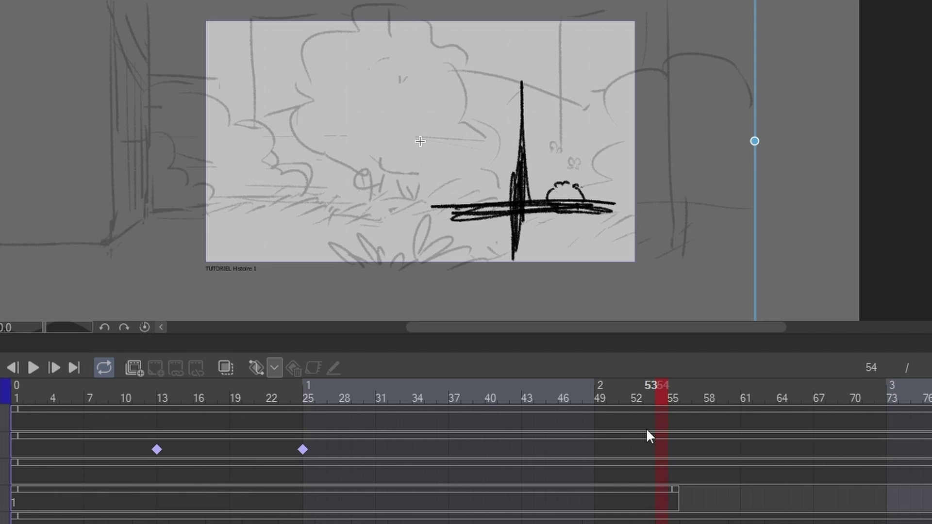
Step: Try keying Caméra 1 in place on frame 54 with an upward offset on frame 55, check both frames and undo it
key(ctrl+y)
key(Left)
key(Right)
key(Right)
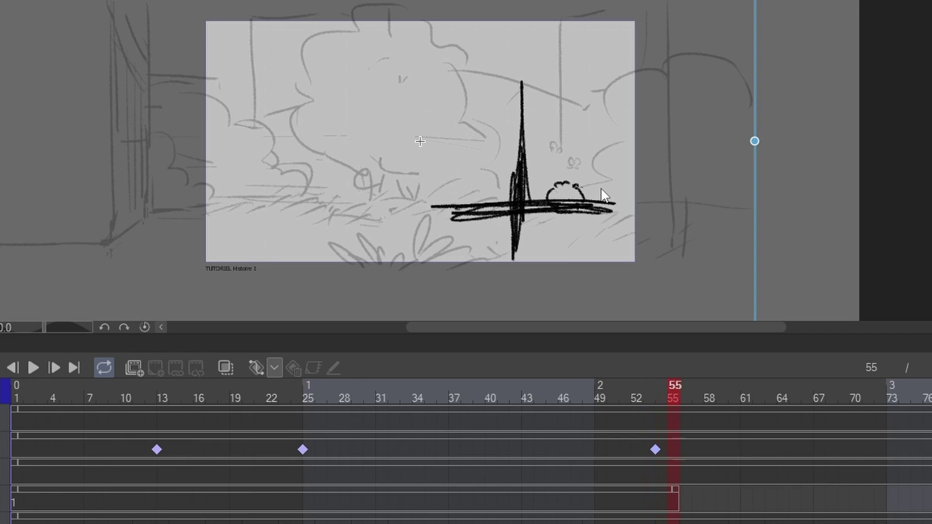
drag(756, 103, 739, 44)
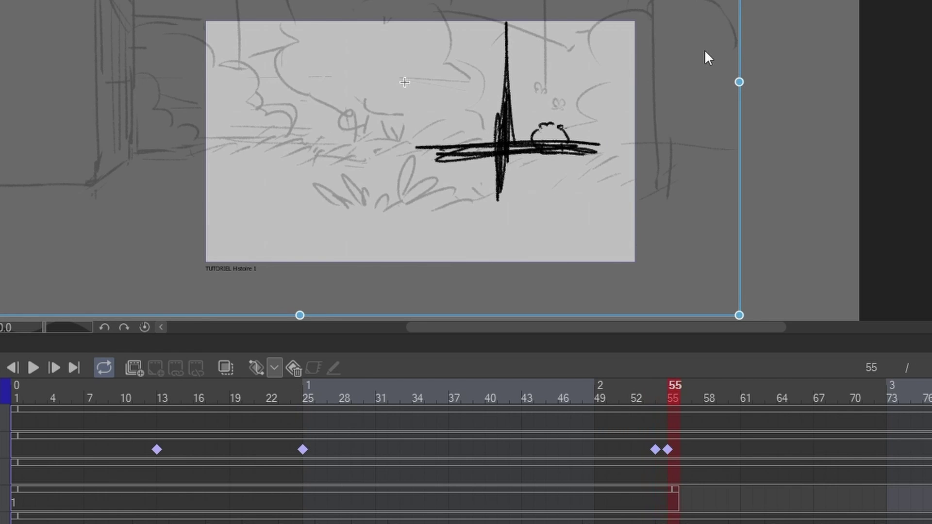
key(Left)
key(Left)
key(Right)
key(ctrl+z)
key(ctrl+z)
Step: Shift Caméra 1 slightly upward on frame 54 and change its frame 25 keyframe to hold interpolation (Maintenir)
drag(756, 76, 753, 46)
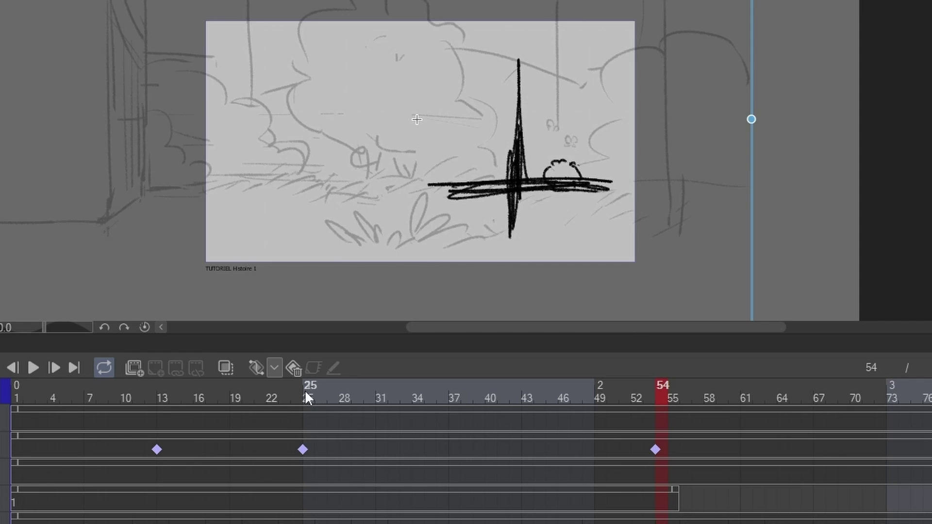
click(303, 449)
click(274, 367)
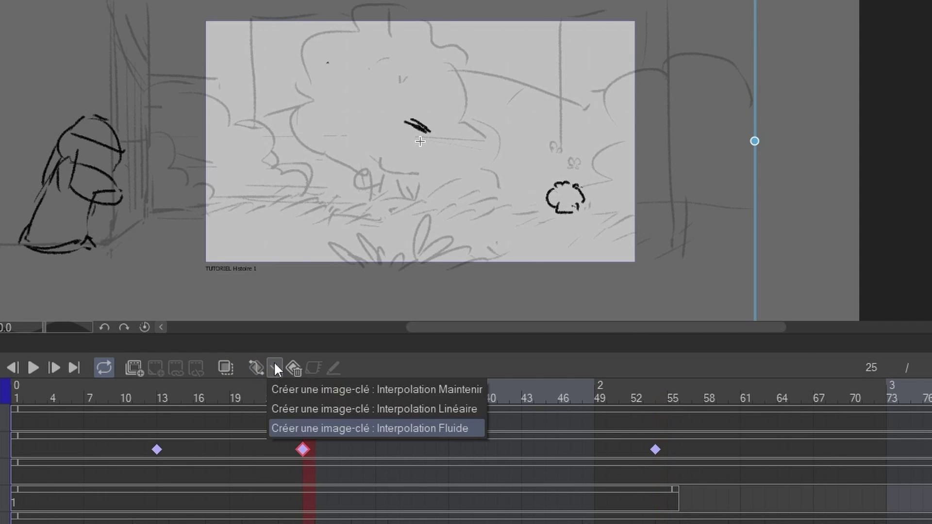
click(316, 389)
click(254, 366)
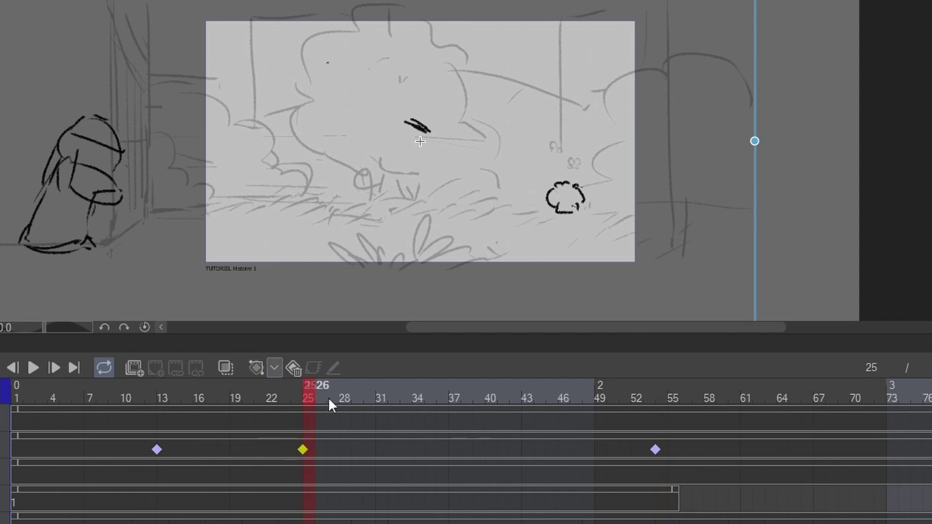
Step: Check Caméra 1's motion between frames 25 and 54 in the timeline and in the curve editor
drag(308, 389, 402, 390)
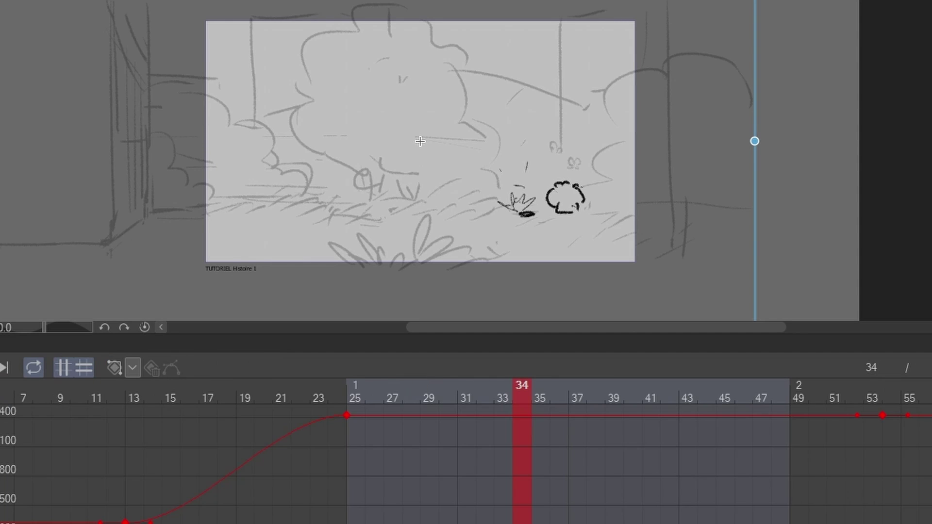
scroll(15, 474, up, 3)
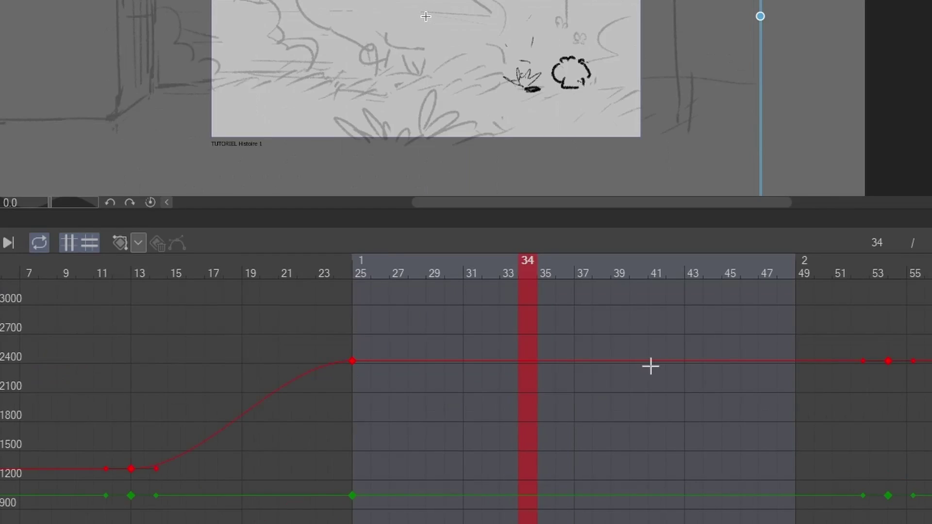
drag(889, 364, 880, 280)
drag(659, 298, 623, 365)
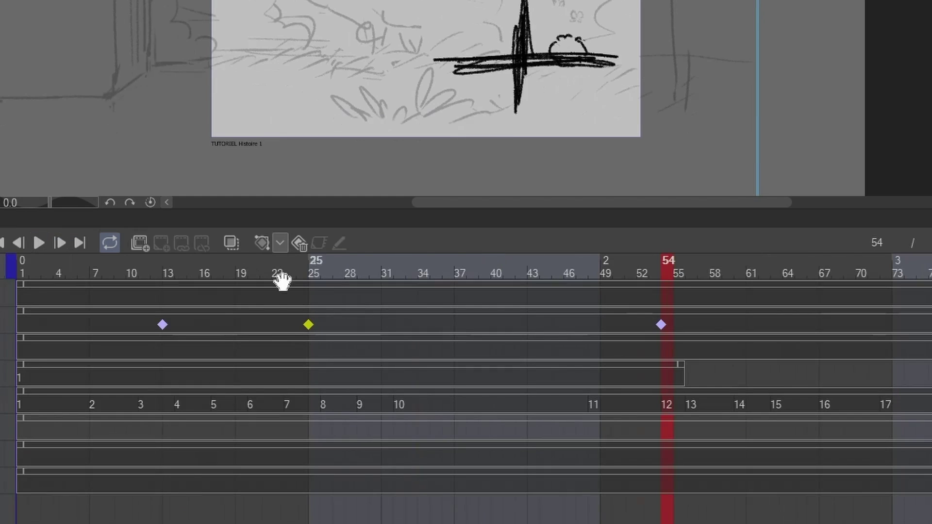
Step: Begin an impact shake by offsetting Caméra 1 in alternating directions on each frame from 55 to 58
drag(721, 69, 669, 66)
key(Right)
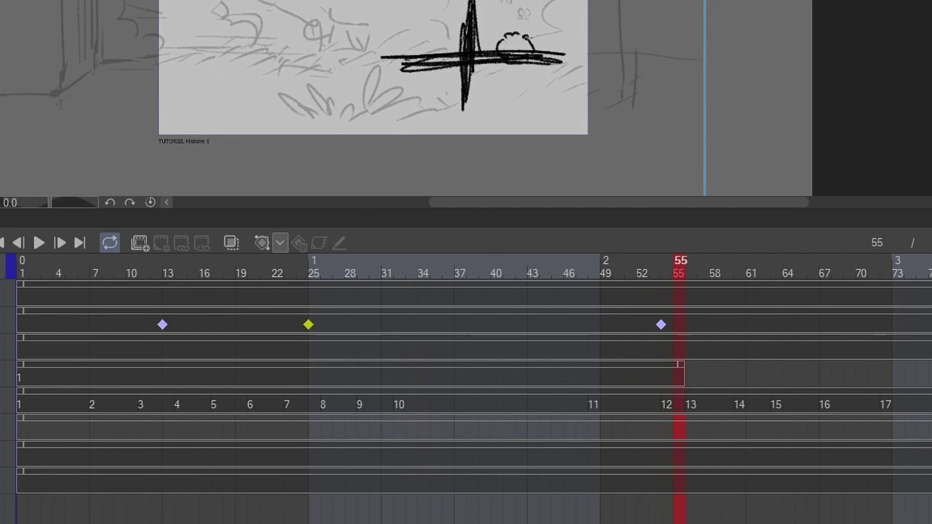
drag(713, 153, 703, 178)
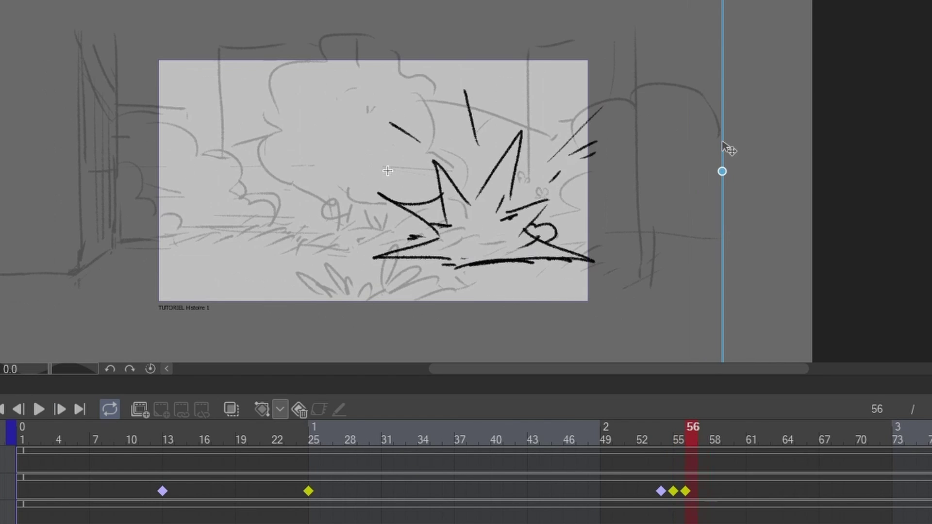
key(Right)
key(Right)
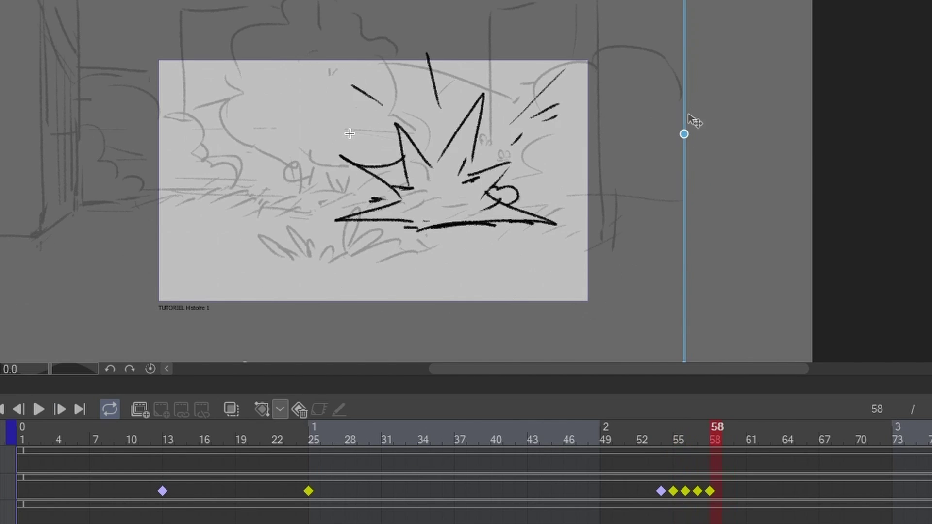
Step: Continue the shake with gradually smaller Caméra 1 offsets keyed on every frame from 59 to 70
key(Right)
mouse_move(712, 184)
mouse_down()
mouse_move(715, 196)
mouse_move(703, 126)
mouse_move(722, 163)
mouse_move(706, 123)
mouse_up()
key(Right)
key(Right)
key(Right)
drag(713, 147, 713, 135)
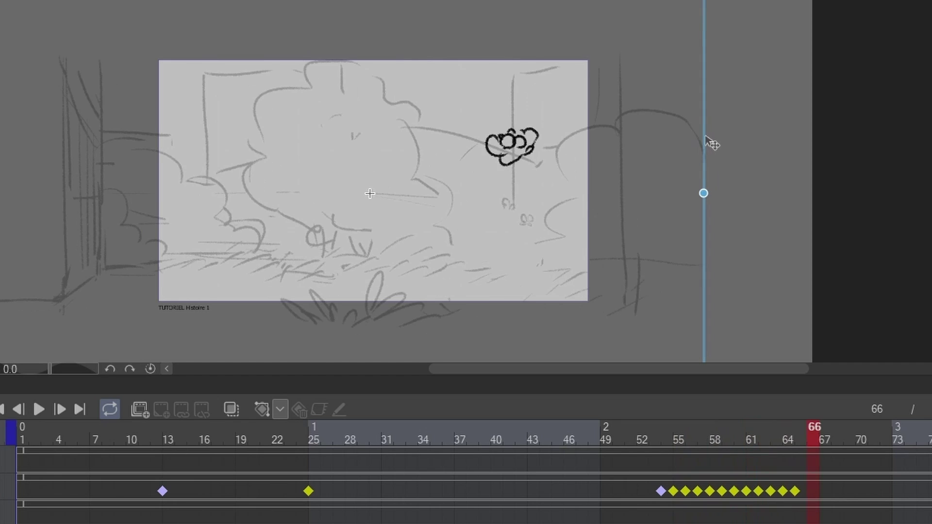
key(Right)
key(Right)
key(Right)
key(Right)
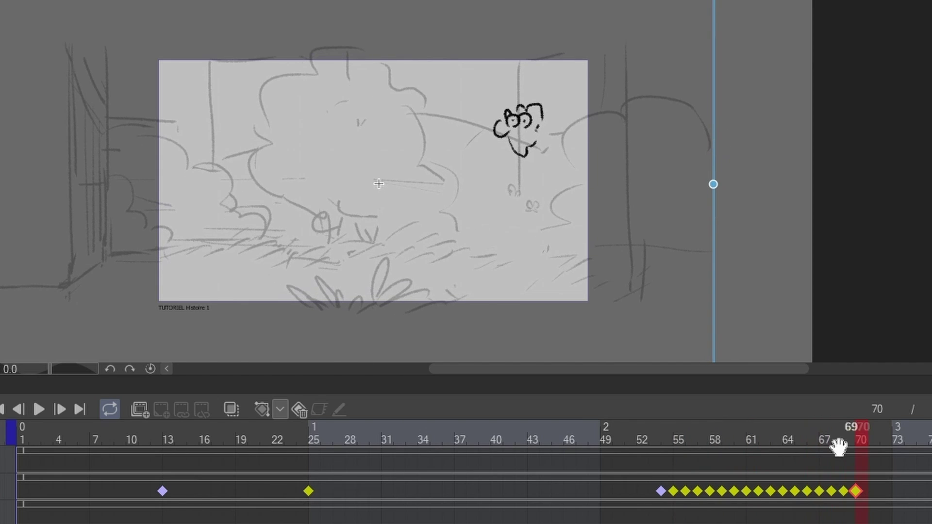
Step: Play back the camera shake from just before the impact
click(632, 444)
key(space)
click(608, 439)
key(space)
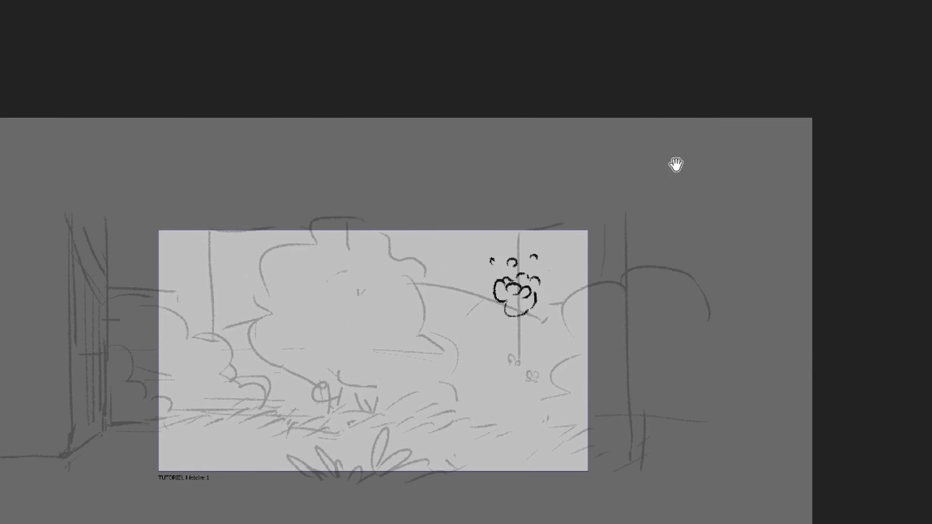
key(4)
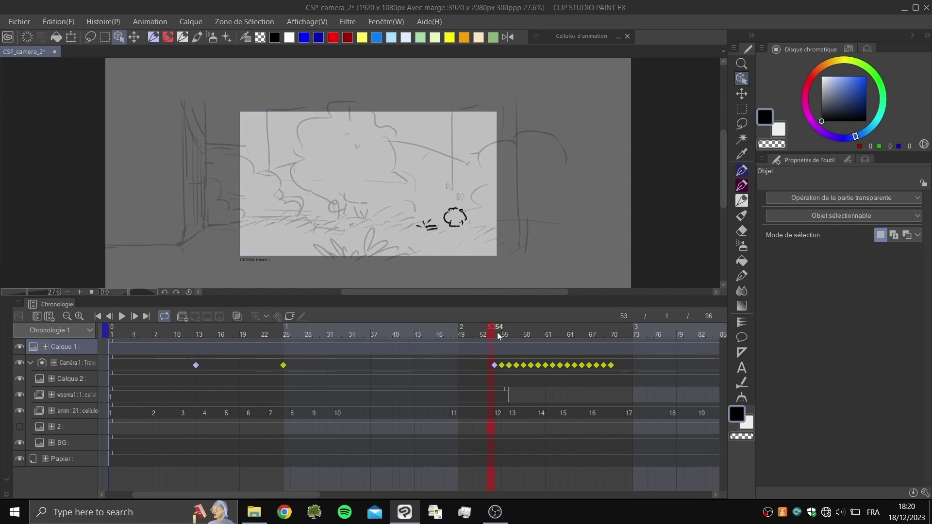
Step: Scrub through the earlier camera pan and the held stretch that leads up to the shake at frame 54
mouse_move(498, 335)
mouse_down()
mouse_move(601, 352)
mouse_move(521, 330)
mouse_move(484, 333)
mouse_up()
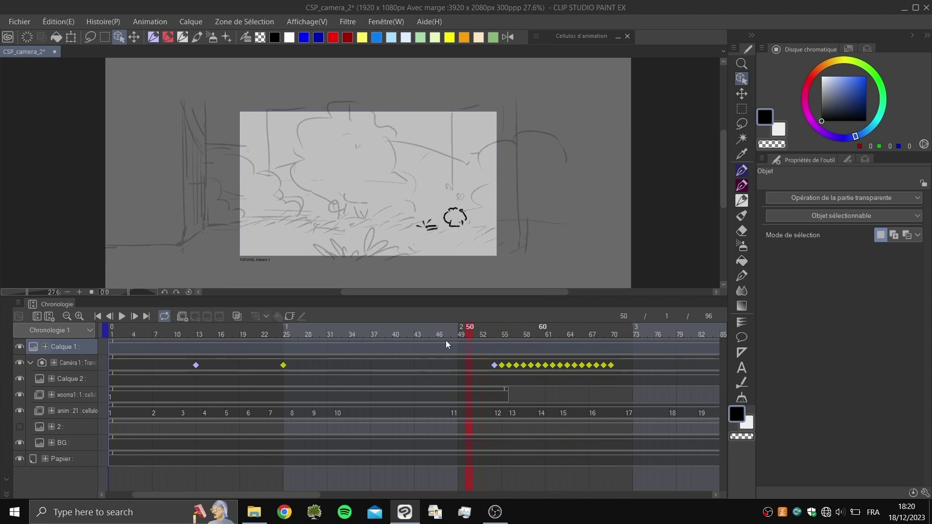
drag(332, 345, 224, 369)
drag(206, 333, 280, 339)
drag(465, 335, 498, 328)
Step: Step back and forth through the shake up to frame 66 to examine each frame's camera offset
key(Right)
key(Right)
key(Right)
key(Right)
key(Right)
key(Right)
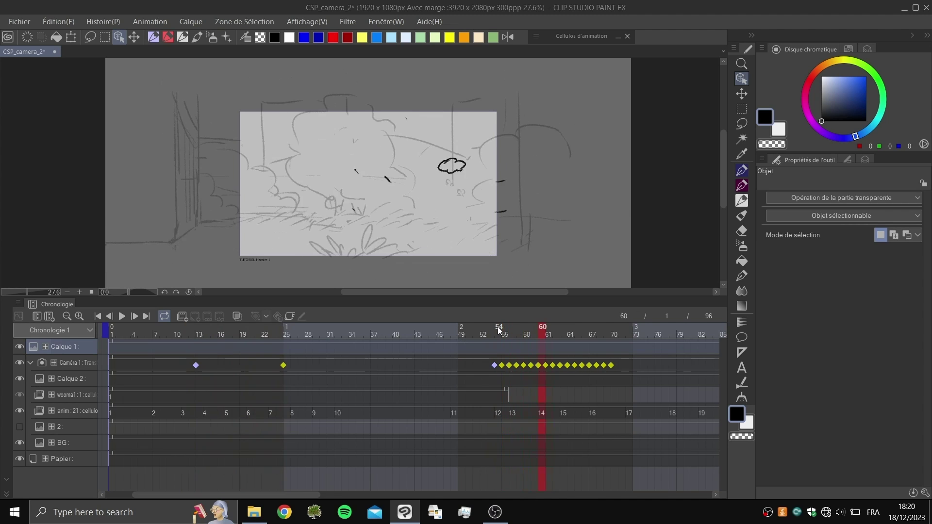
key(Left)
key(Left)
key(Left)
key(Left)
key(Left)
key(Left)
key(Left)
key(Left)
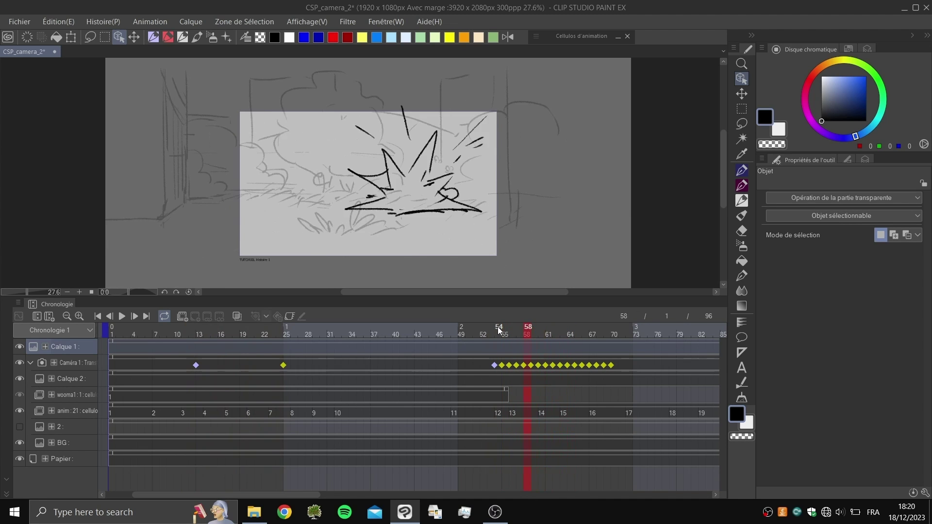
key(Right)
key(Right)
key(Right)
key(Right)
key(Right)
key(Right)
key(Right)
key(Right)
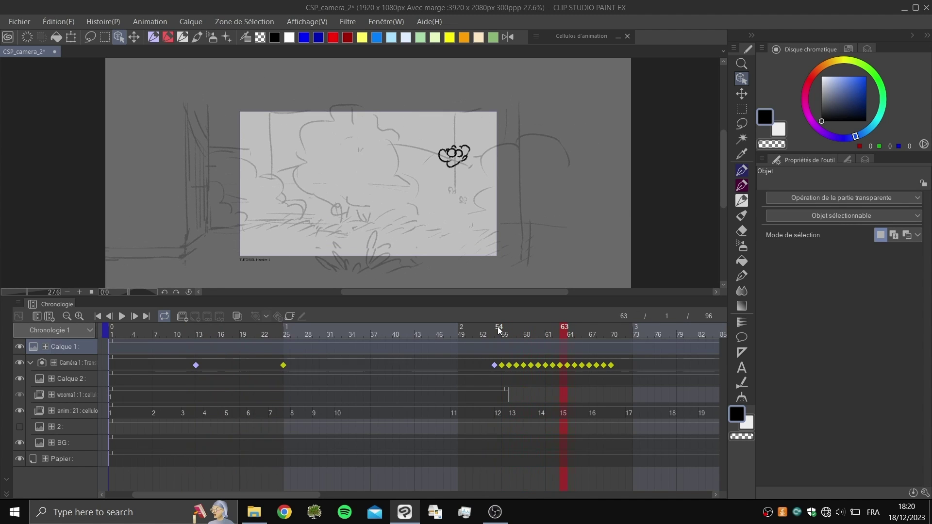
key(Right)
key(Right)
key(Right)
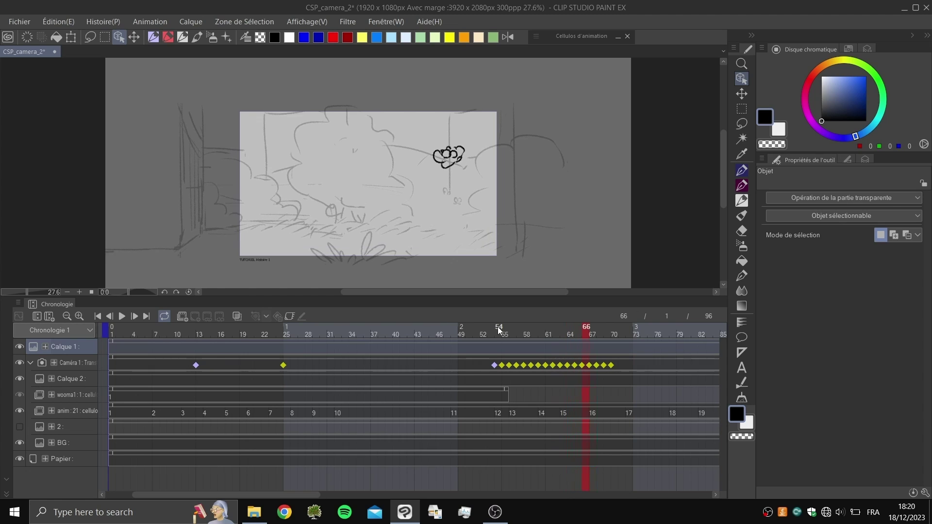
Step: Return to frame 55 and play the camera shake
click(869, 159)
click(796, 160)
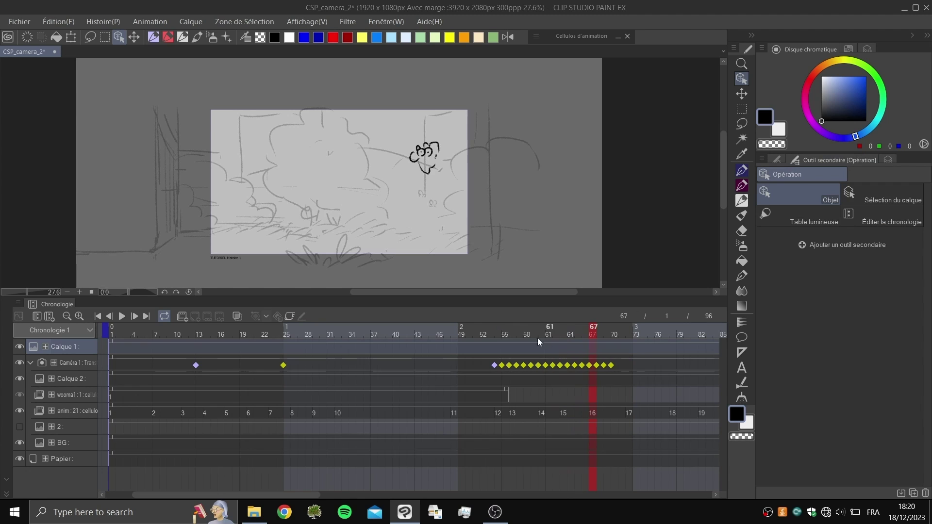
click(505, 334)
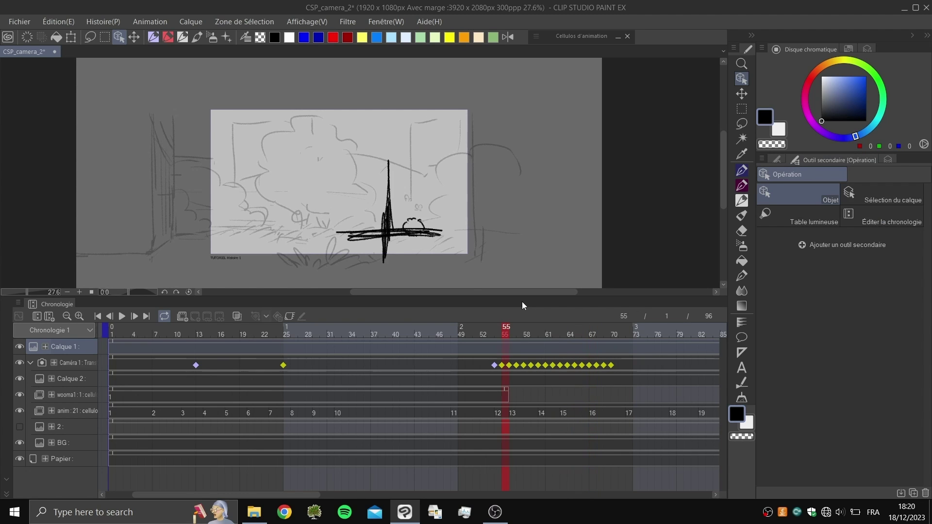
key(space)
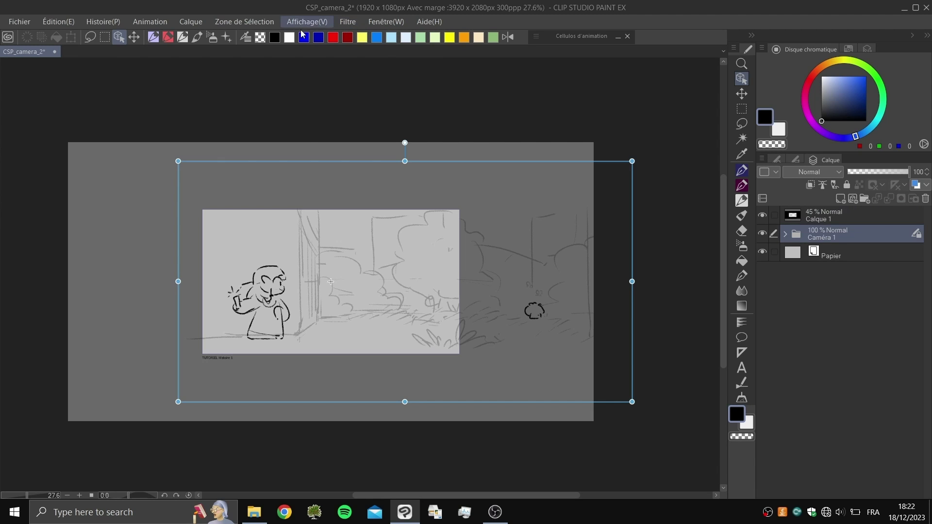
Step: Add a second 2D camera folder, nest the Caméra 1 folder inside it and select the new outer camera
click(148, 22)
mouse_move(291, 37)
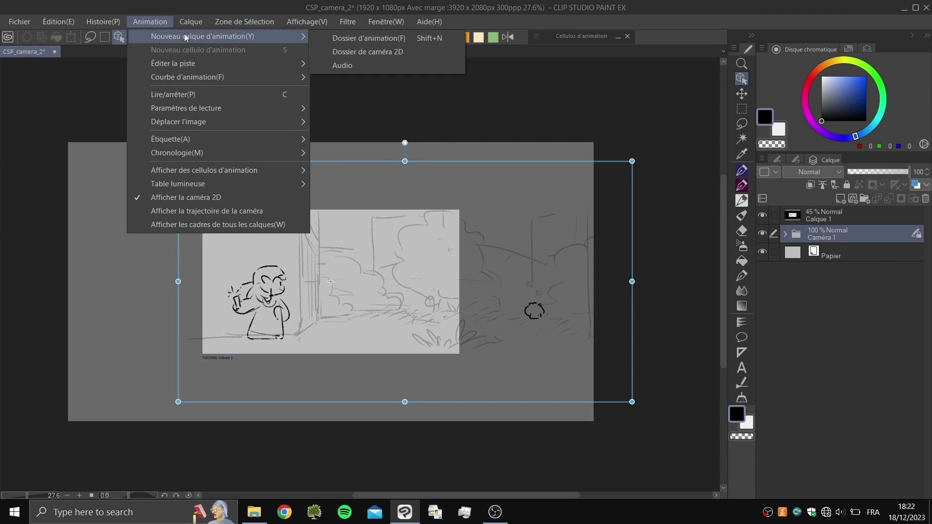
click(353, 52)
drag(825, 256, 840, 229)
click(838, 232)
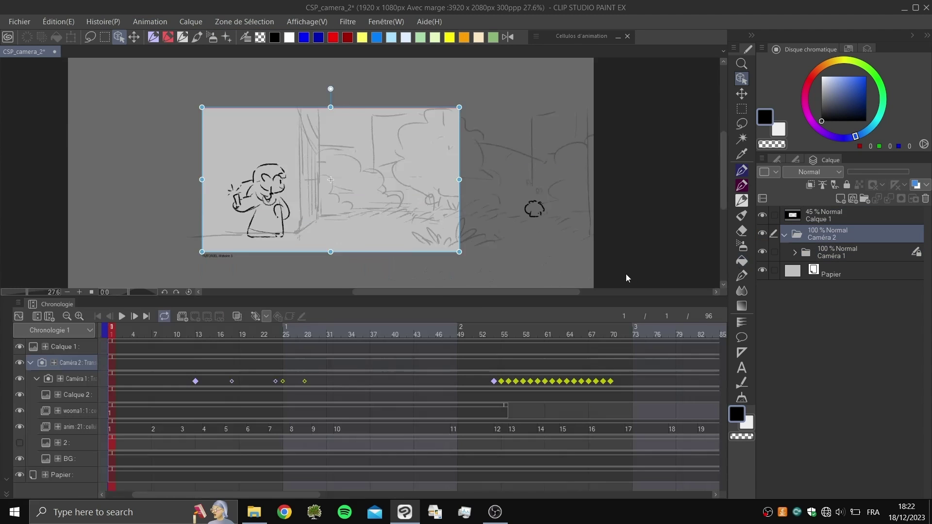
Step: Key slight position drifts on the outer camera, Caméra 2, at frames 1, 12, 27, 39 and 53
drag(447, 111, 443, 114)
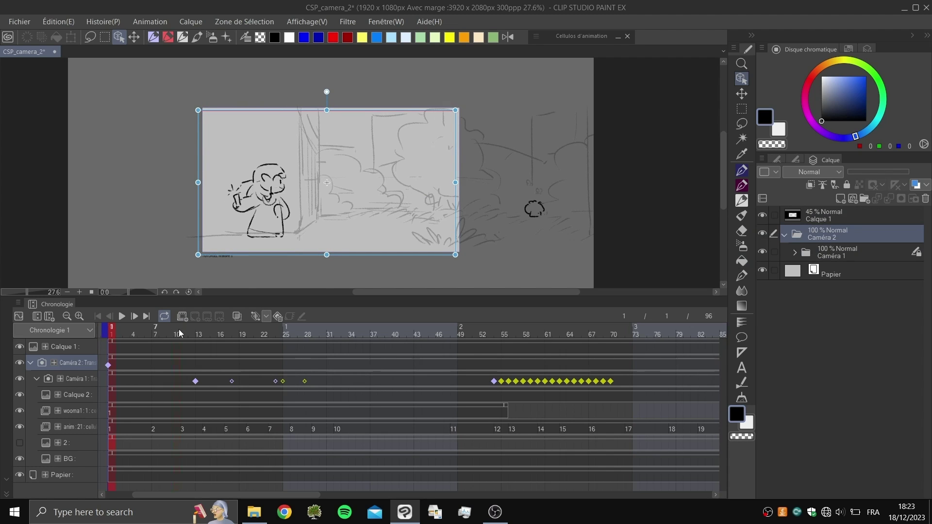
click(192, 330)
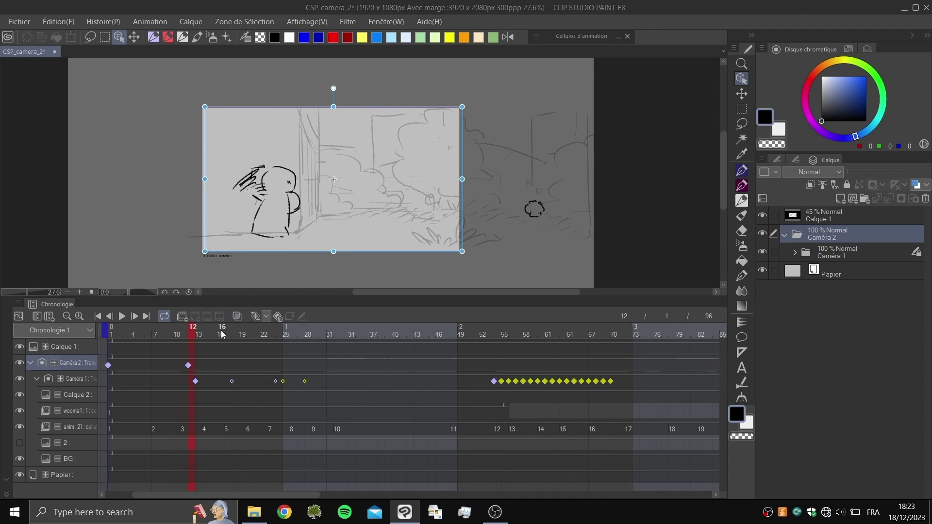
click(302, 330)
drag(437, 108, 454, 114)
key(ctrl+z)
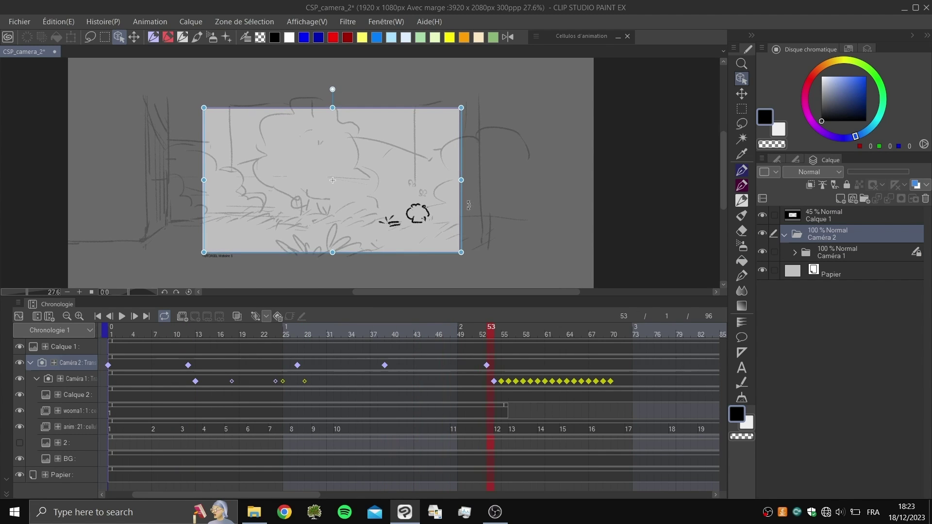
Step: Extend Caméra 2's subtle drift with small position offsets at frame 67 and near frame 79
drag(566, 334, 592, 334)
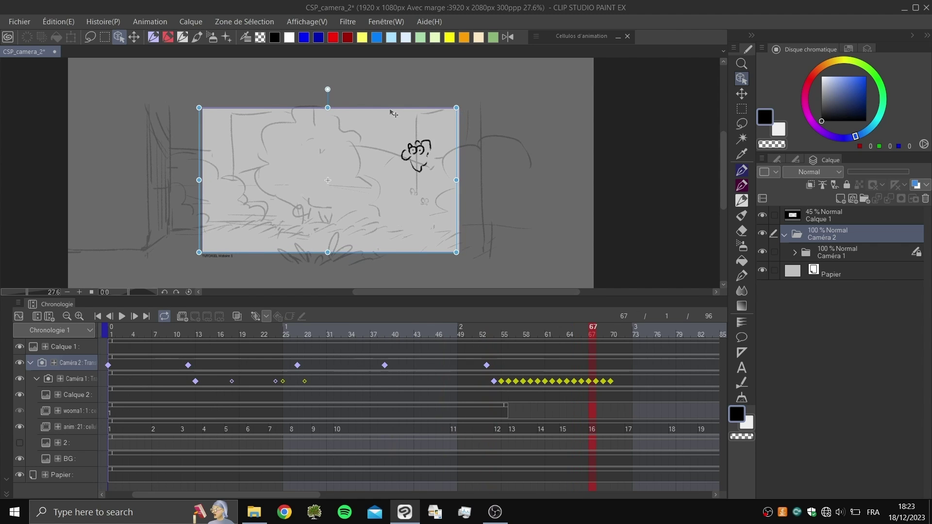
click(679, 334)
drag(404, 105, 415, 108)
drag(667, 399, 442, 381)
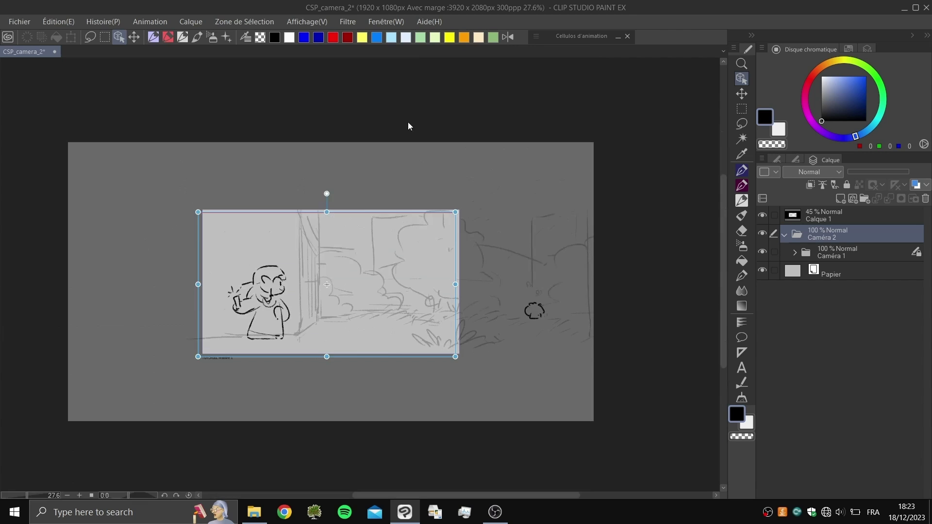
Step: Play the animation with a closer view of the camera frame to review Caméra 2's drift
key(space)
scroll(378, 316, up, 3)
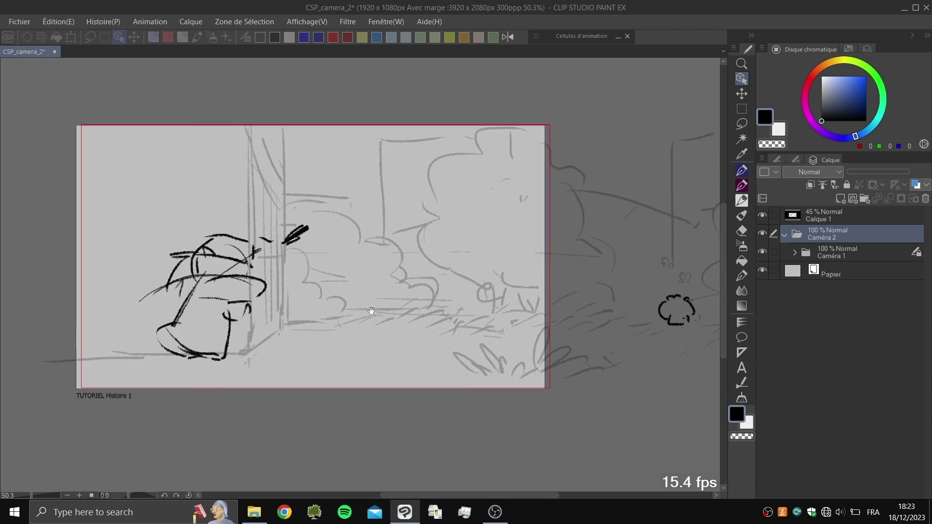
key(Return)
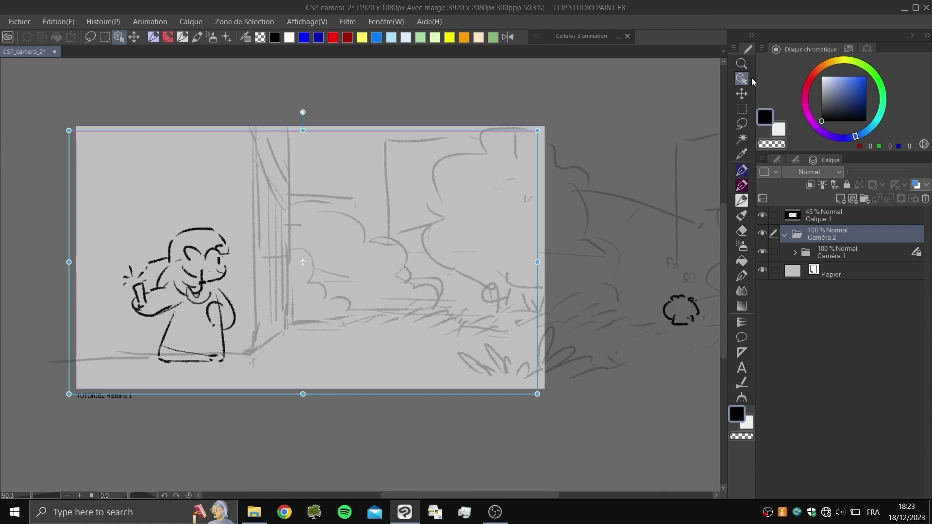
Step: Change Caméra 2's display mode to render the camera's field of view, and play the animation with the nested cameras
click(777, 160)
key(Return)
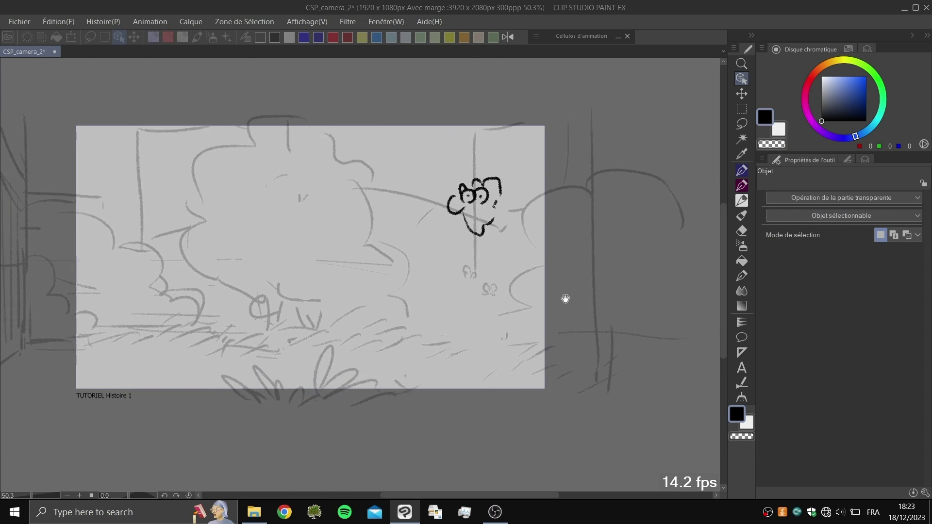
key(Return)
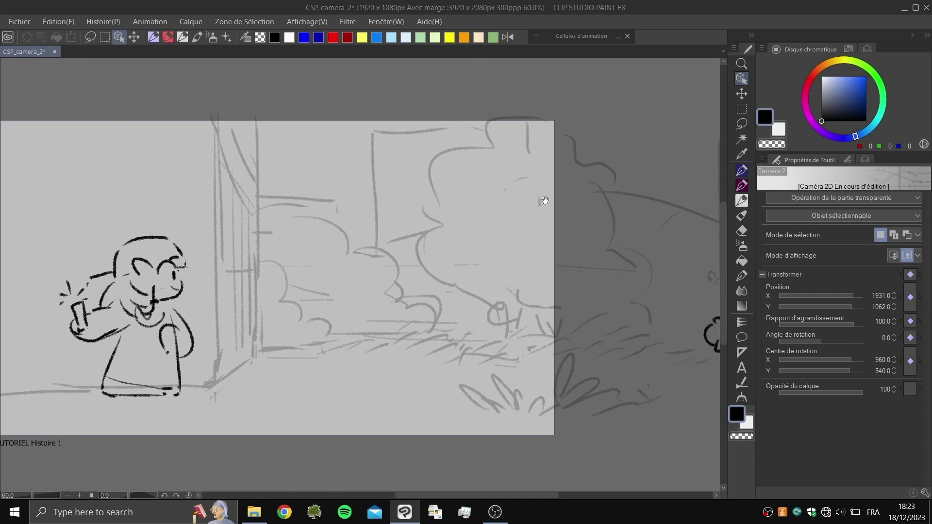
click(865, 160)
scroll(629, 228, down, 2)
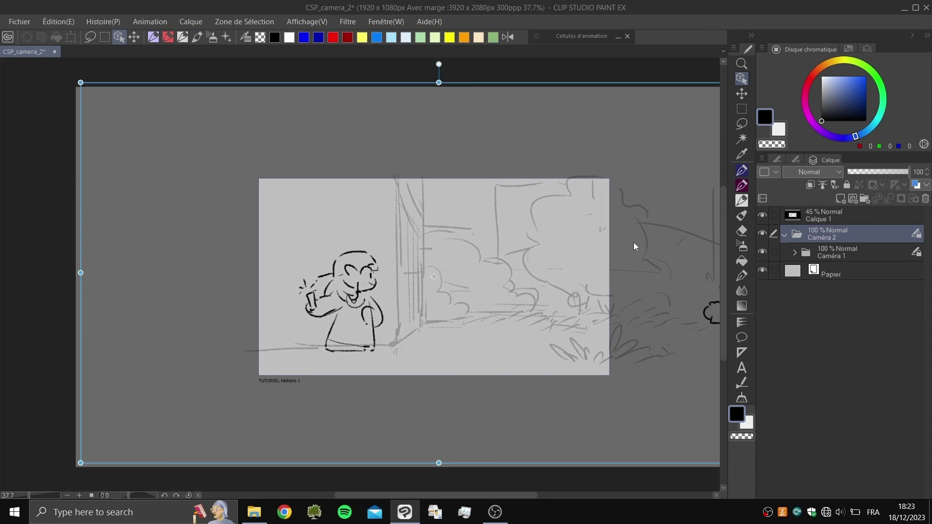
key(Return)
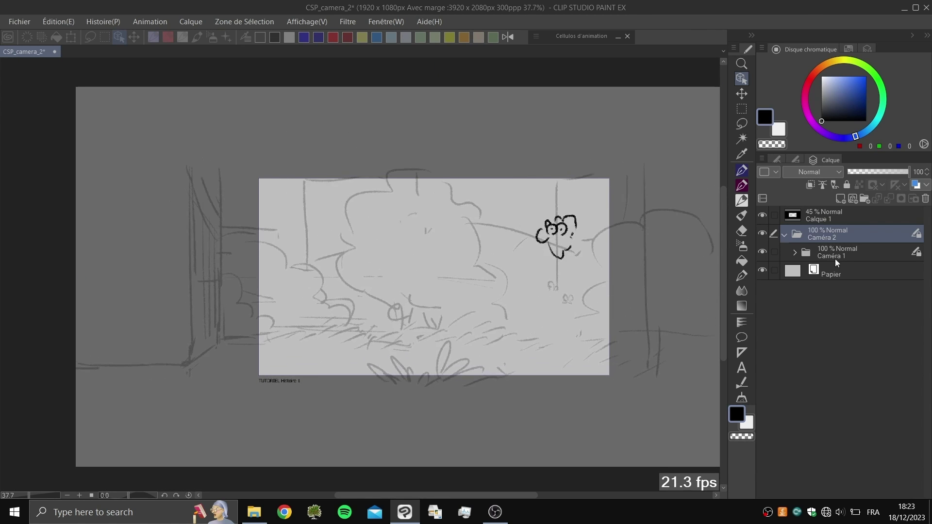
Step: Expand the Caméra 1 folder, move the BG layer out of both camera folders to just above Papier, and play the animation
click(795, 252)
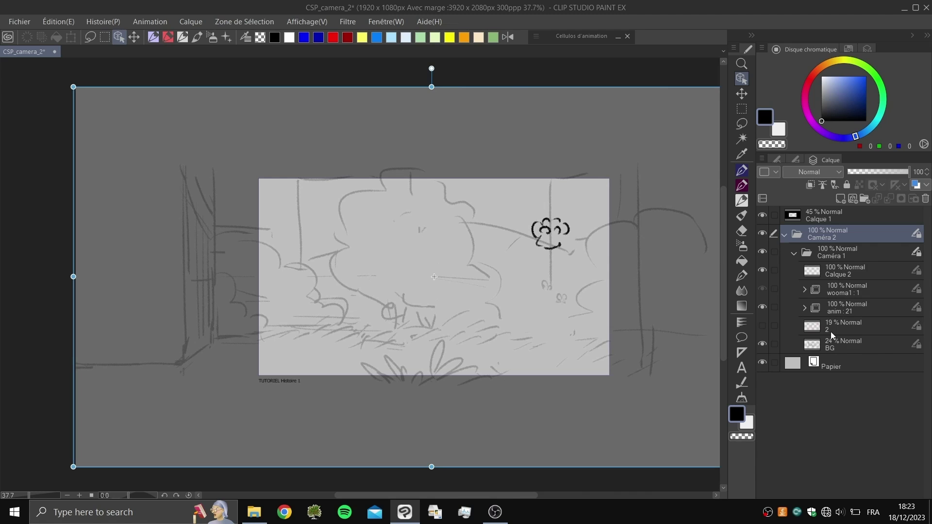
click(831, 330)
mouse_move(754, 392)
mouse_down()
mouse_move(766, 409)
mouse_move(751, 415)
mouse_move(752, 397)
mouse_up()
key(space)
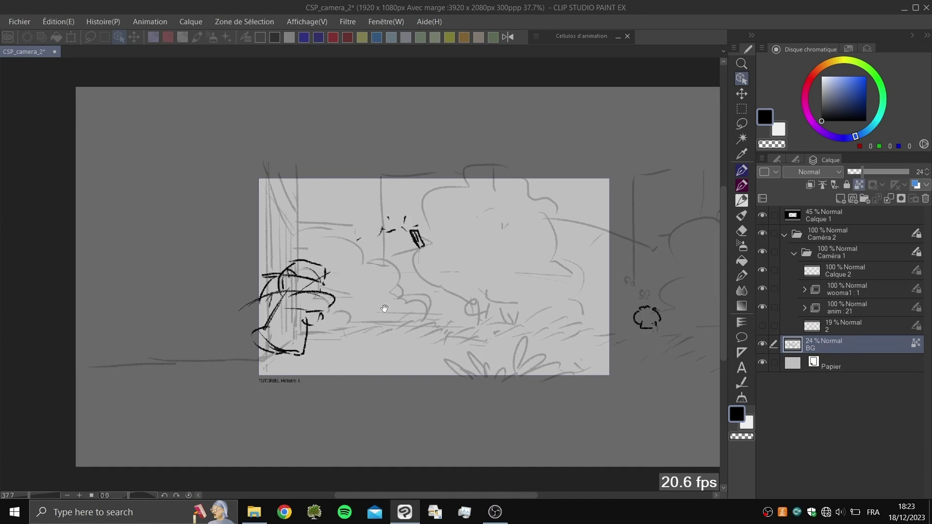